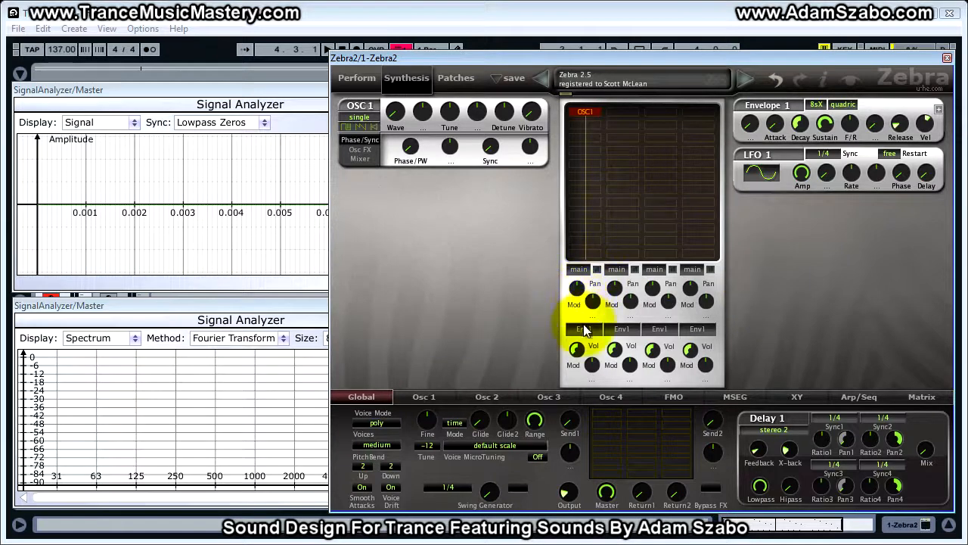
Move OSC1 from the first lane to the second lane of the grid and raise the second lane's volume to maximum.
left_click_drag(582, 112, 618, 114)
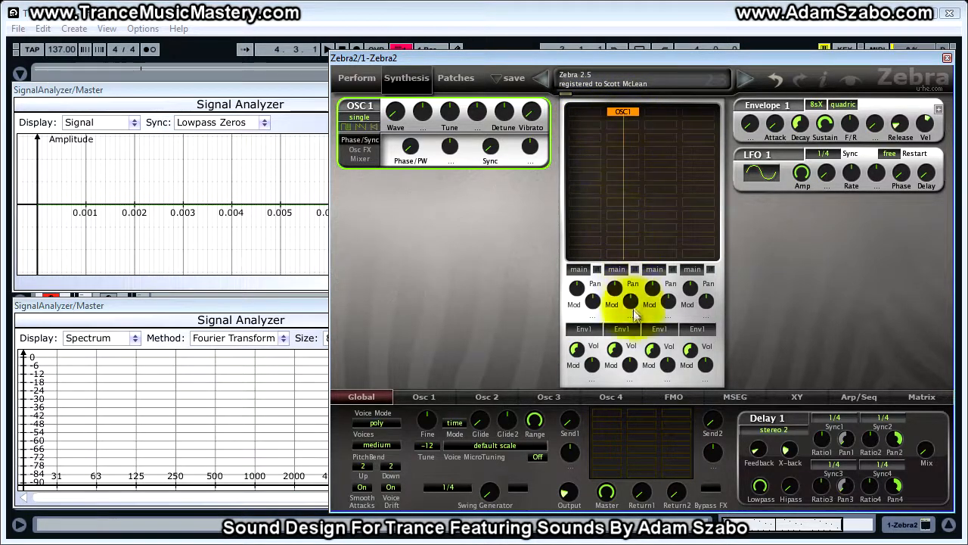
left_click(615, 356)
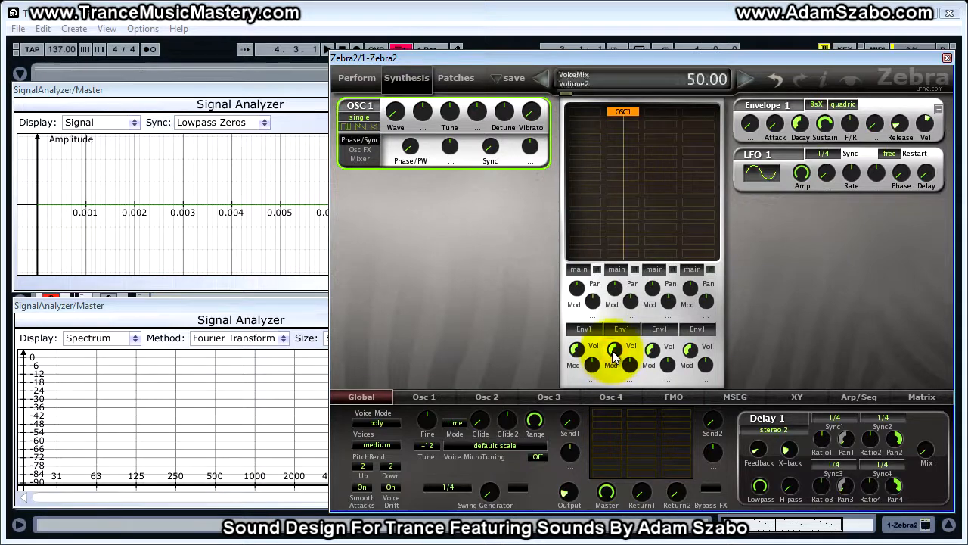
left_click_drag(614, 356, 616, 287)
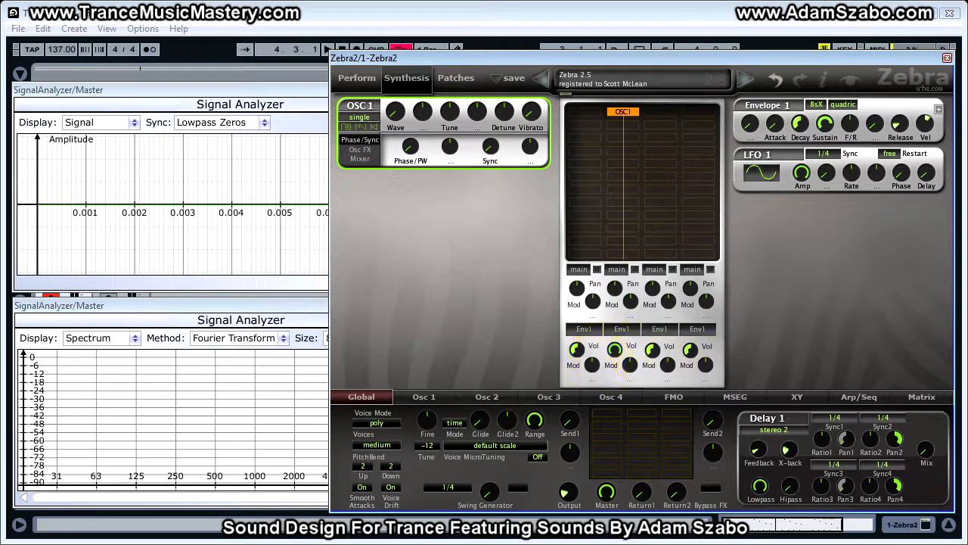
Set the global tuning to 0 and show the mixer settings of OSC 1.
left_click(429, 449)
left_click(454, 387)
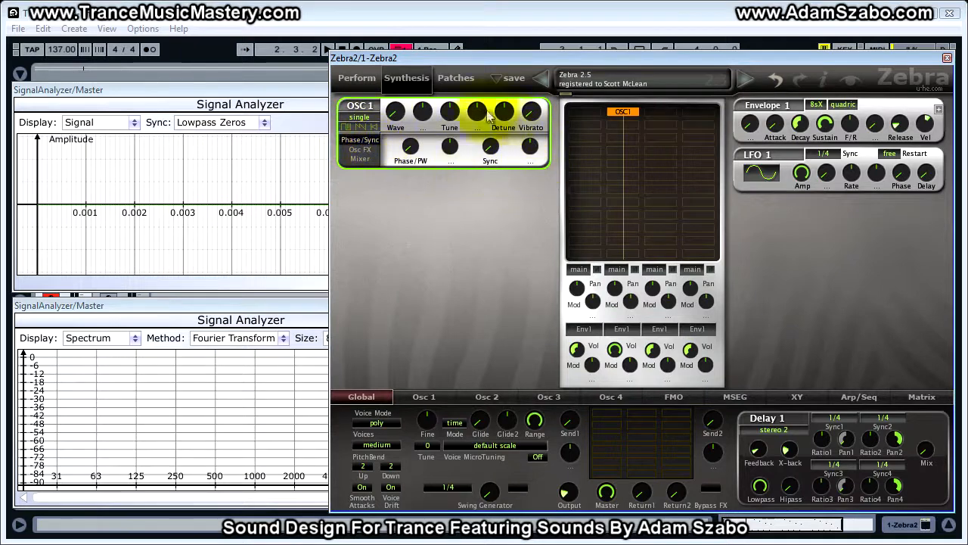
left_click(369, 159)
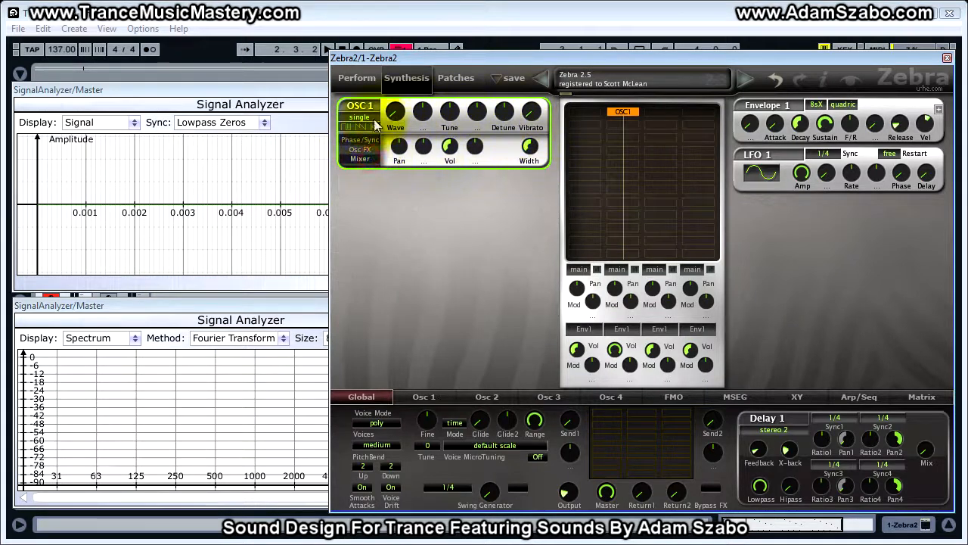
Load the factory oscillator preset Saw to Pulse into OSC 1 and set its wave position to Wave 5.
left_click(421, 395)
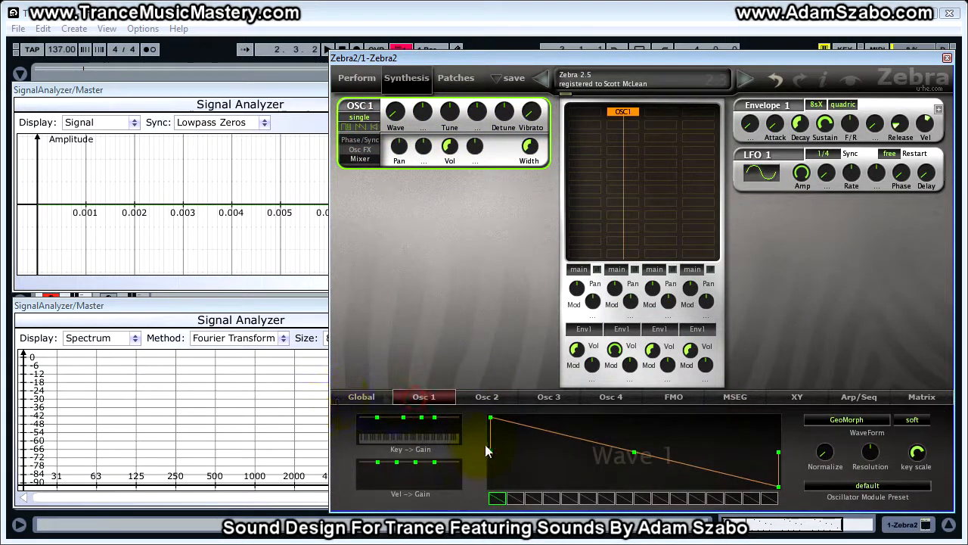
left_click(880, 485)
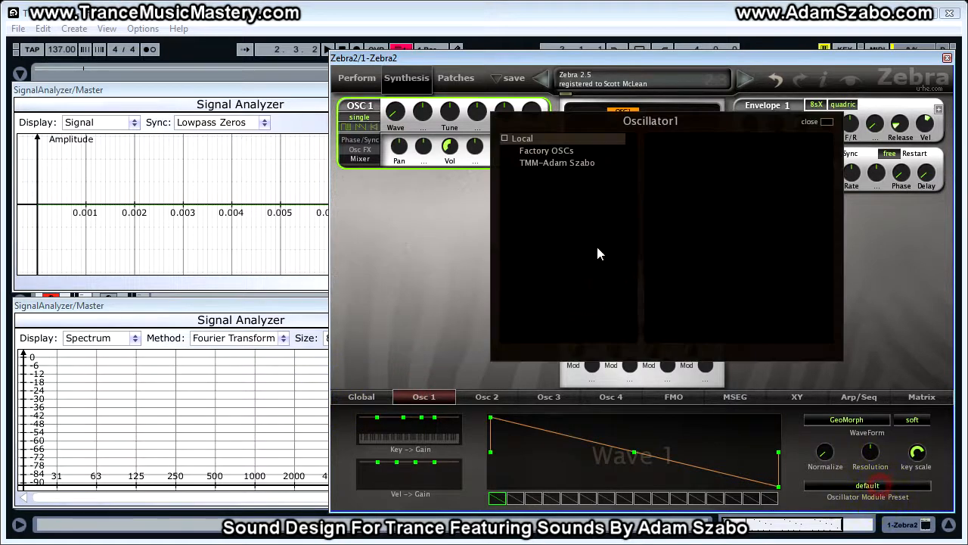
left_click(567, 151)
left_click_drag(826, 267, 820, 307)
left_click(682, 272)
left_click_drag(513, 498, 574, 504)
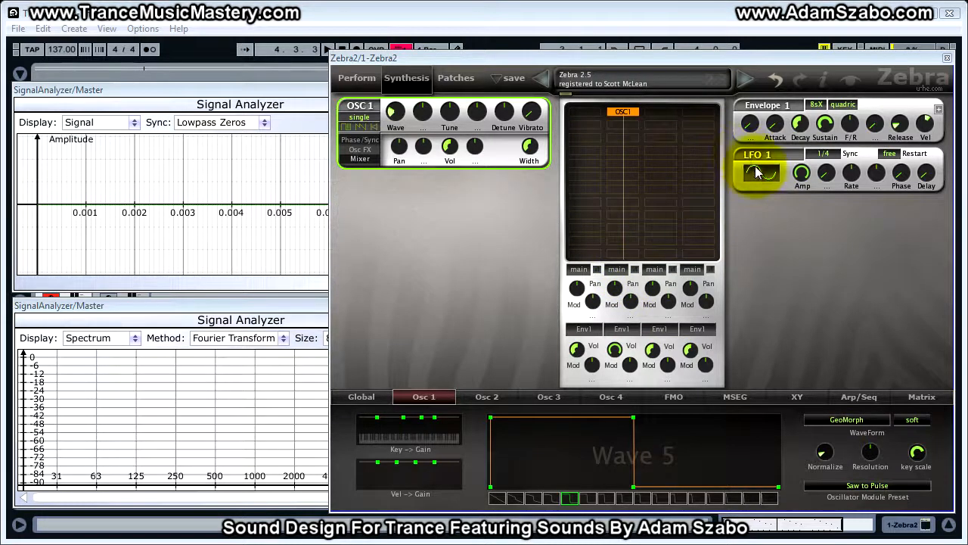
Raise the Envelope 1 decay to maximum, keeping the sustain fully up and the attack at minimum.
left_click(800, 127)
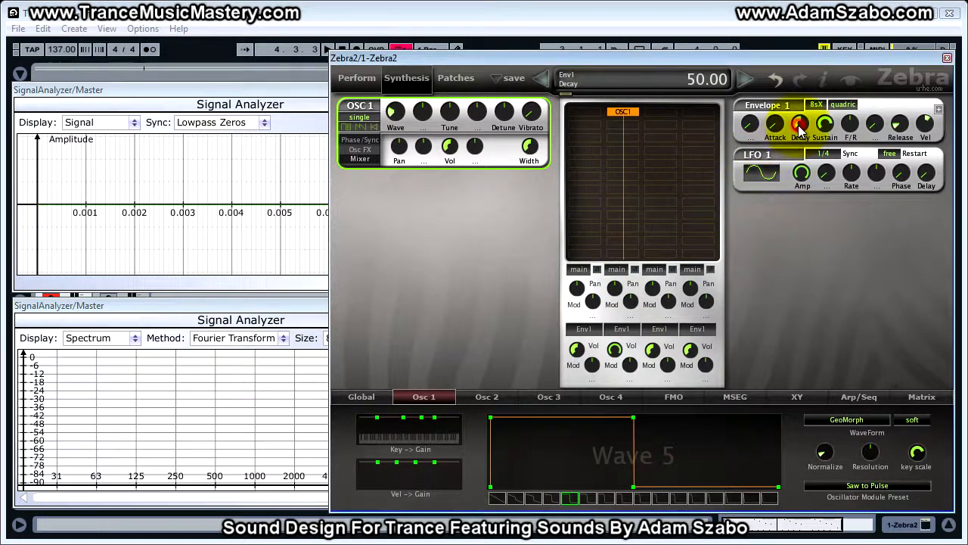
left_click_drag(801, 125, 821, 124)
left_click(828, 128)
left_click_drag(830, 131, 830, 114)
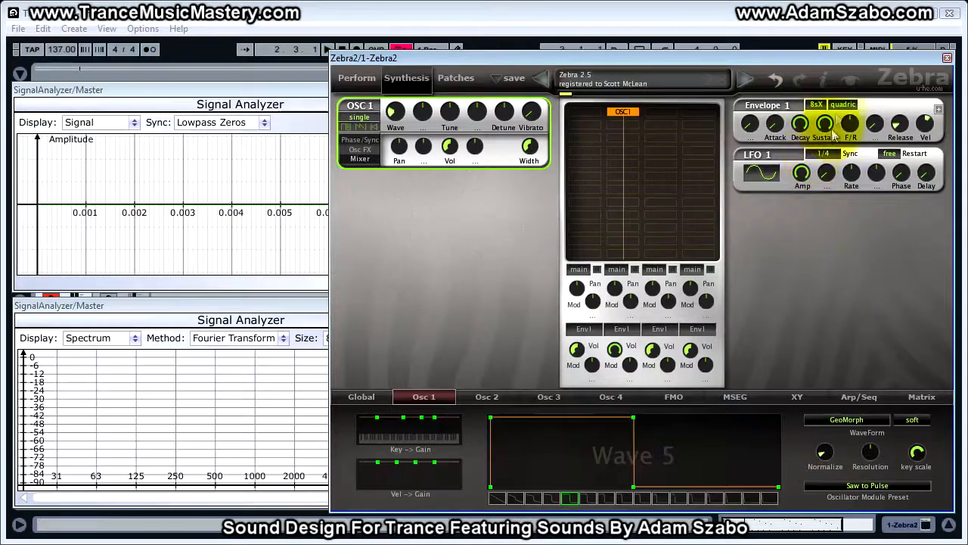
left_click(776, 127)
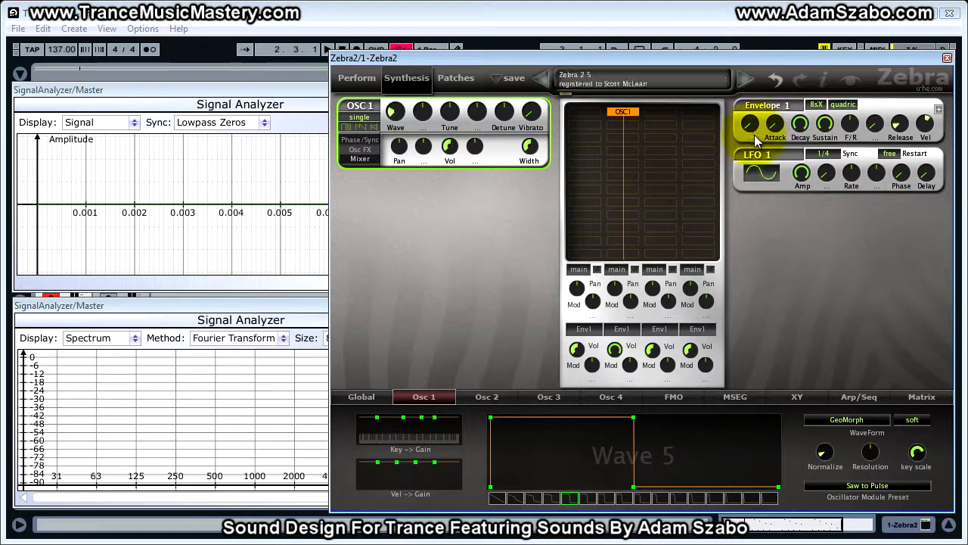
left_click(825, 124)
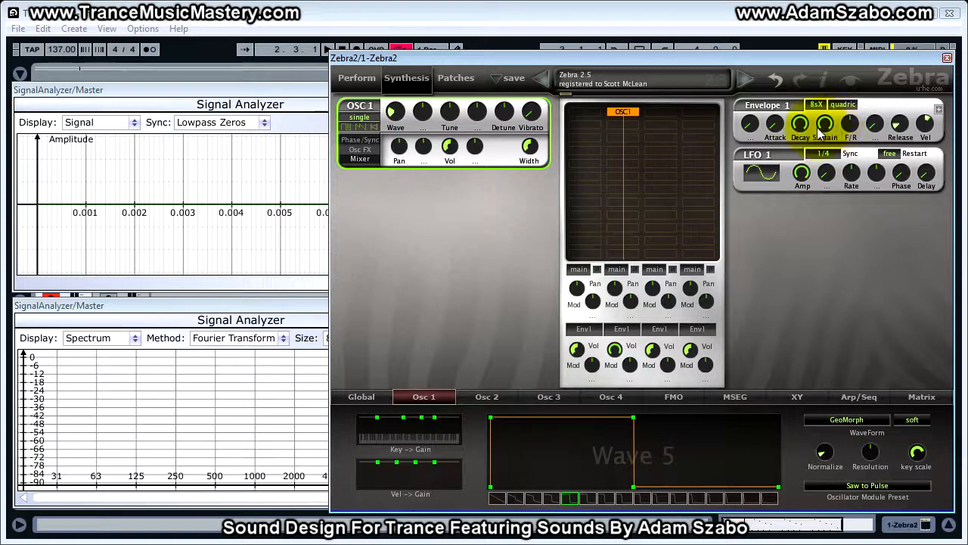
Lengthen the Envelope 1 release to nearly half and reduce its velocity sensitivity to zero.
left_click(900, 126)
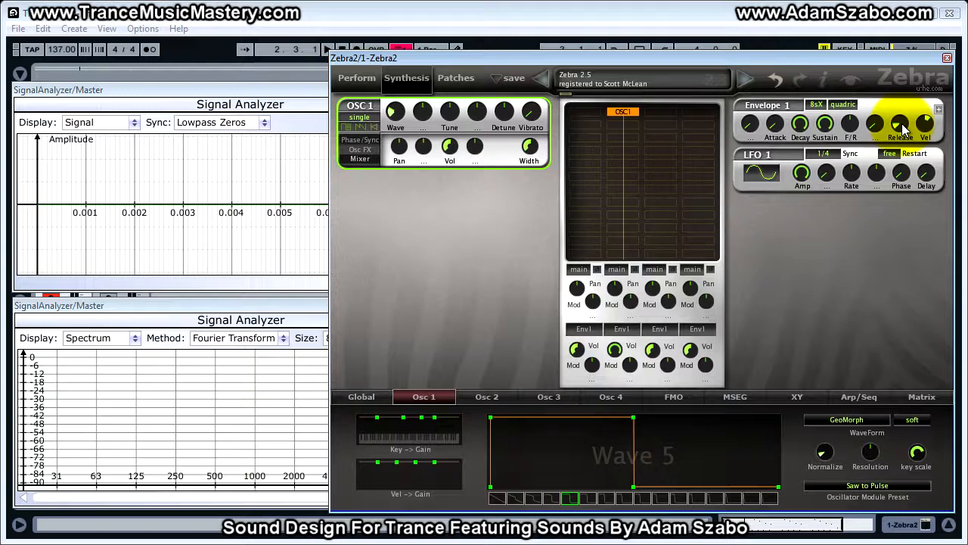
left_click_drag(904, 129, 902, 93)
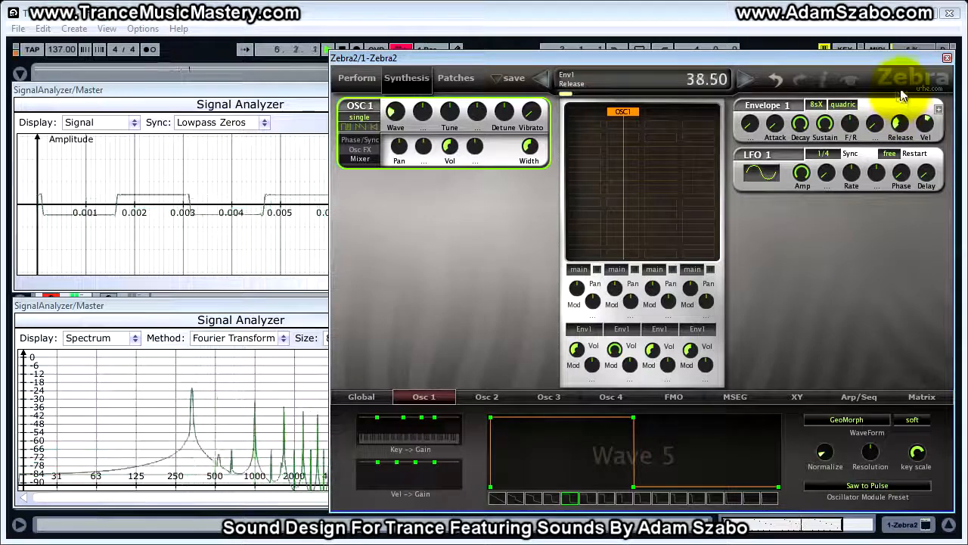
left_click_drag(899, 131, 899, 121)
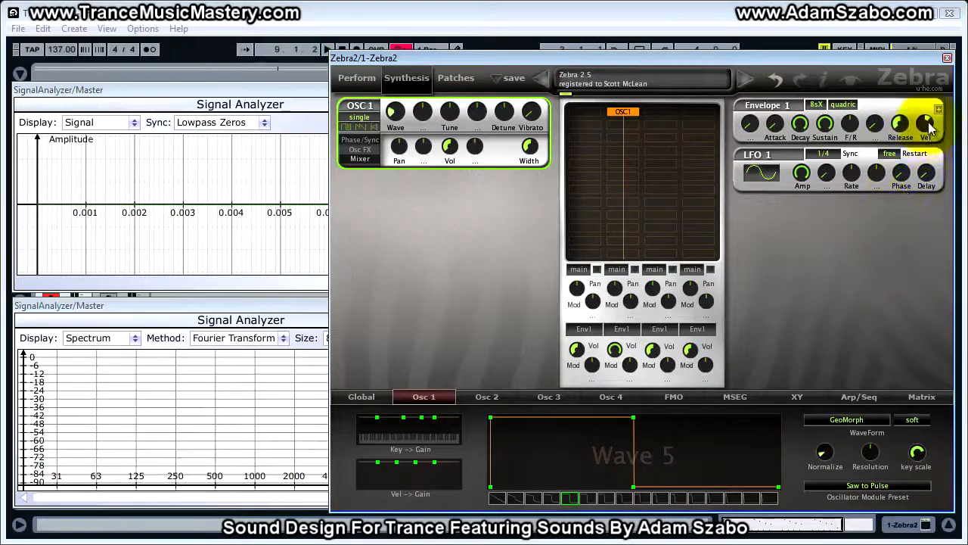
left_click_drag(929, 127, 928, 134)
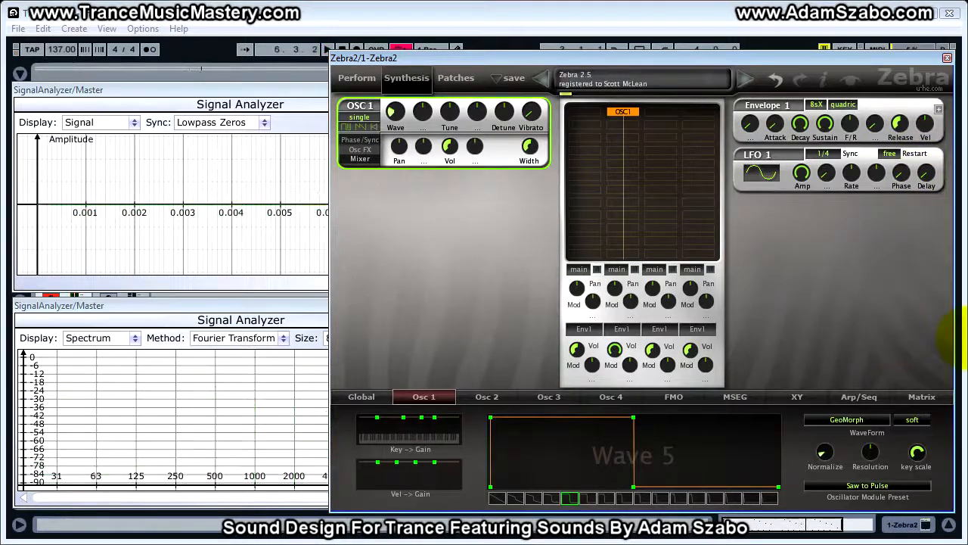
Add VCF1 directly below OSC1 as an LP MidDrive filter with Env2 as its modulation source.
left_click(632, 125)
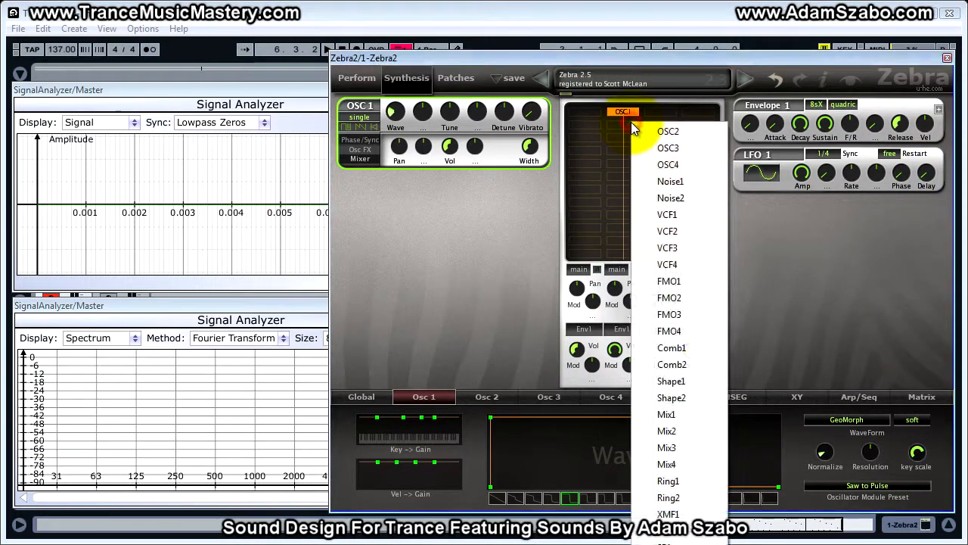
left_click(649, 215)
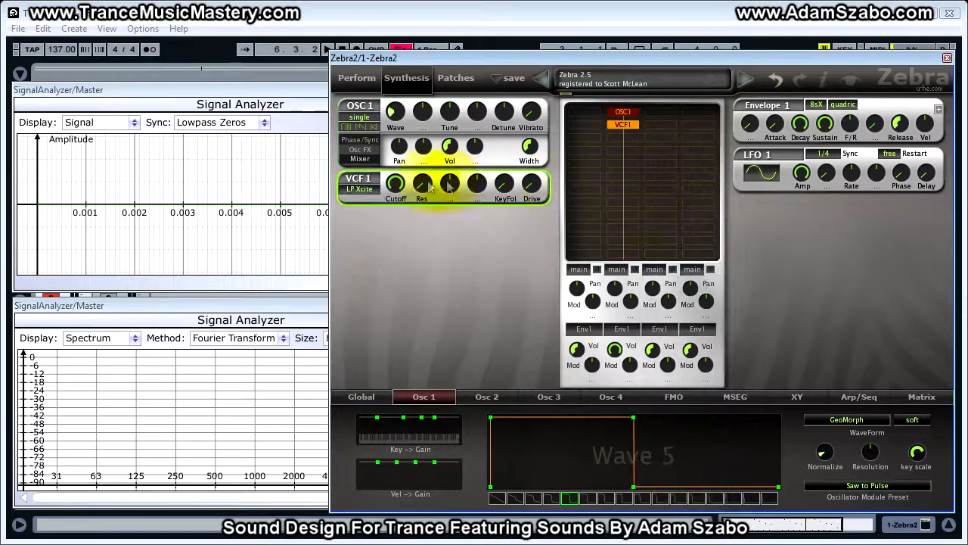
left_click(362, 188)
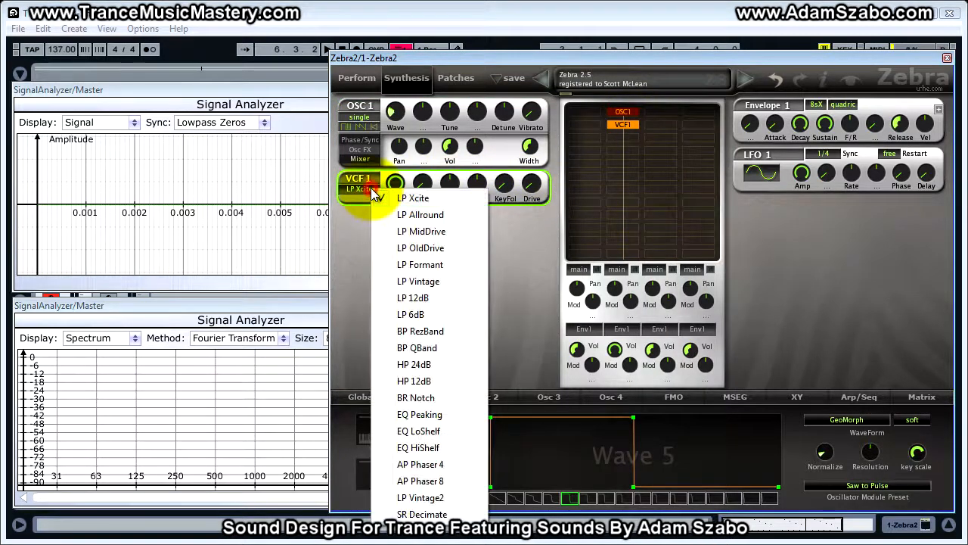
left_click(420, 231)
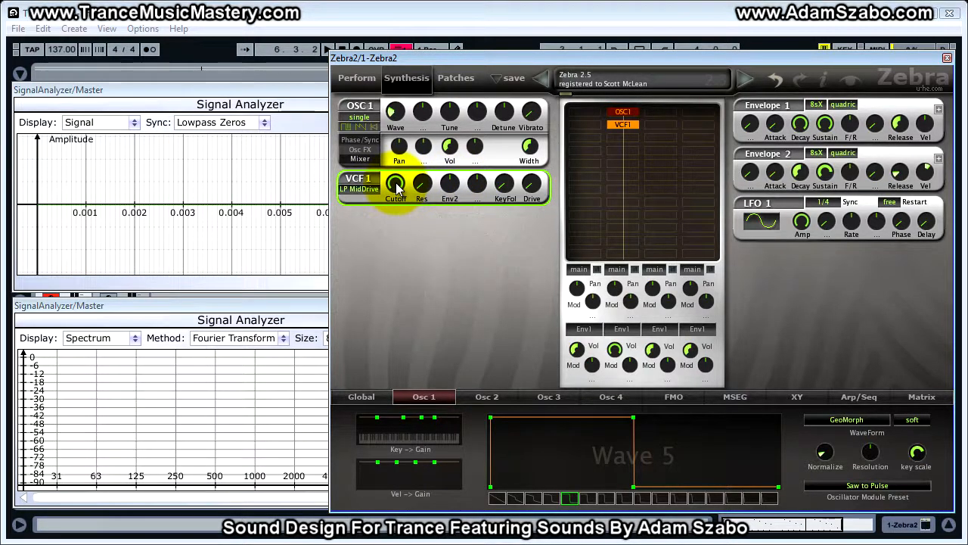
Lower the VCF 1 cutoff to minimum and raise its Env2 modulation amount well into the positive range.
left_click_drag(397, 187, 393, 291)
left_click(449, 189)
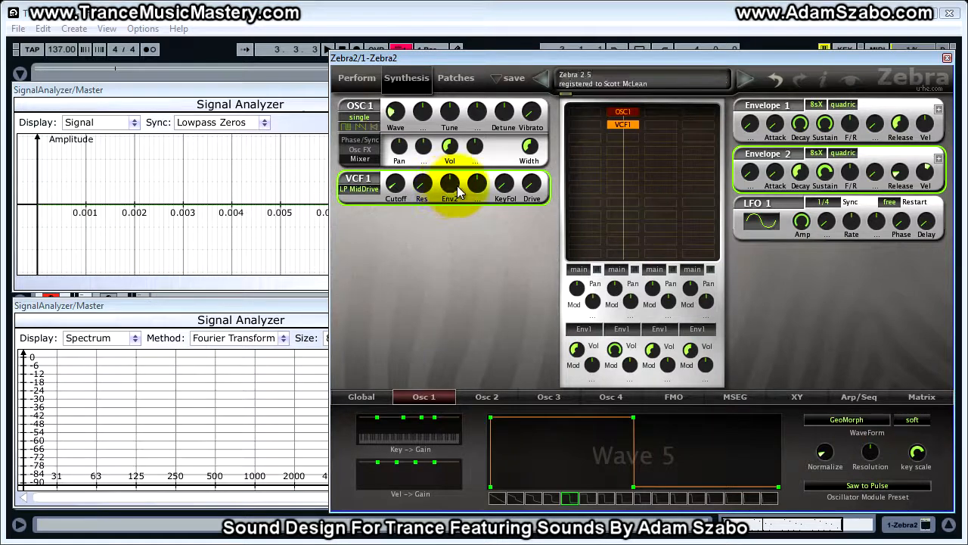
left_click_drag(453, 193, 452, 139)
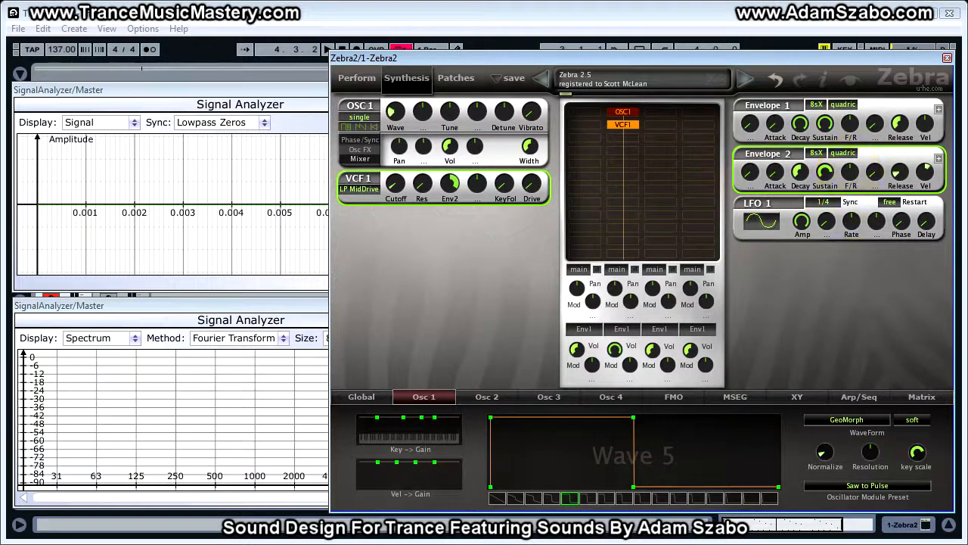
Shape Envelope 2 with a slightly shorter decay, low sustain, long release and zero velocity sensitivity.
left_click(798, 172)
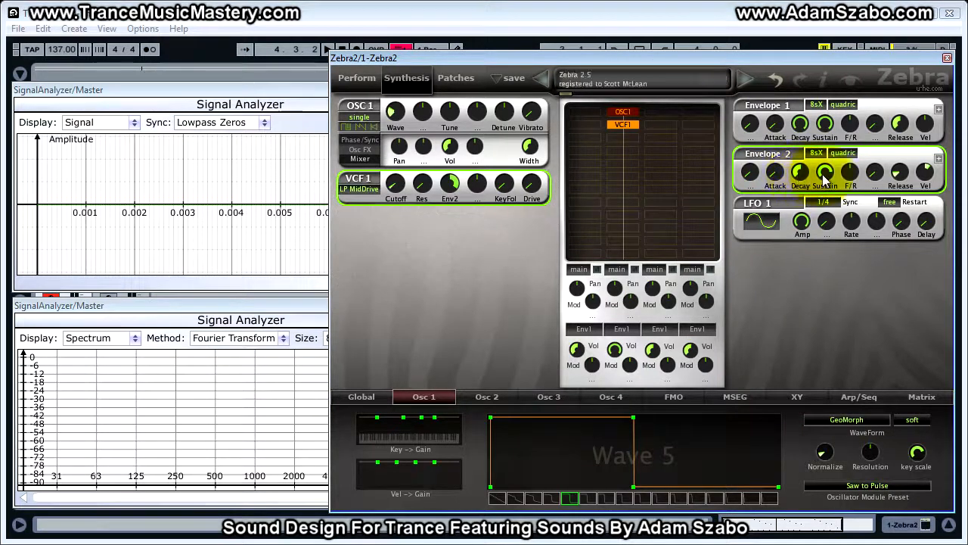
left_click_drag(830, 175, 825, 394)
left_click_drag(831, 177, 825, 141)
key("space")
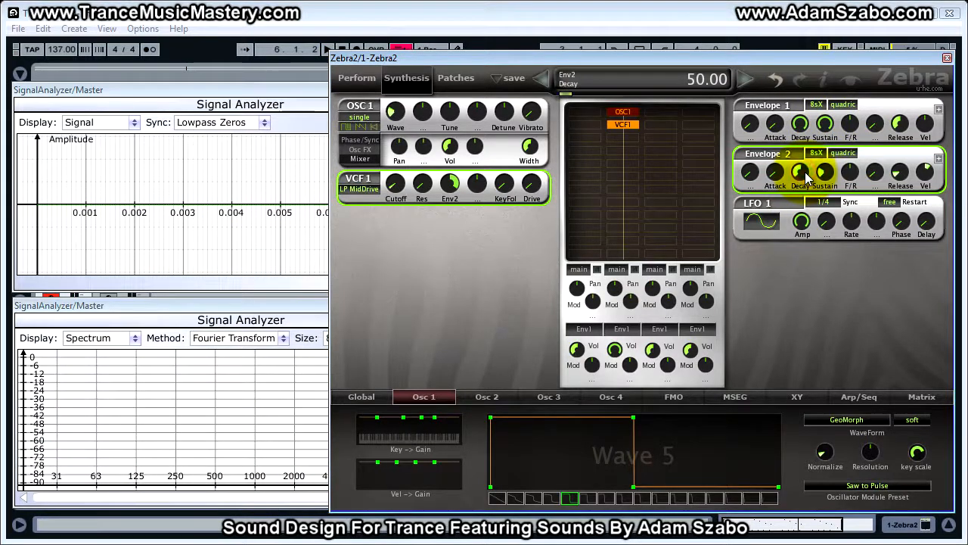
left_click_drag(807, 178, 807, 193)
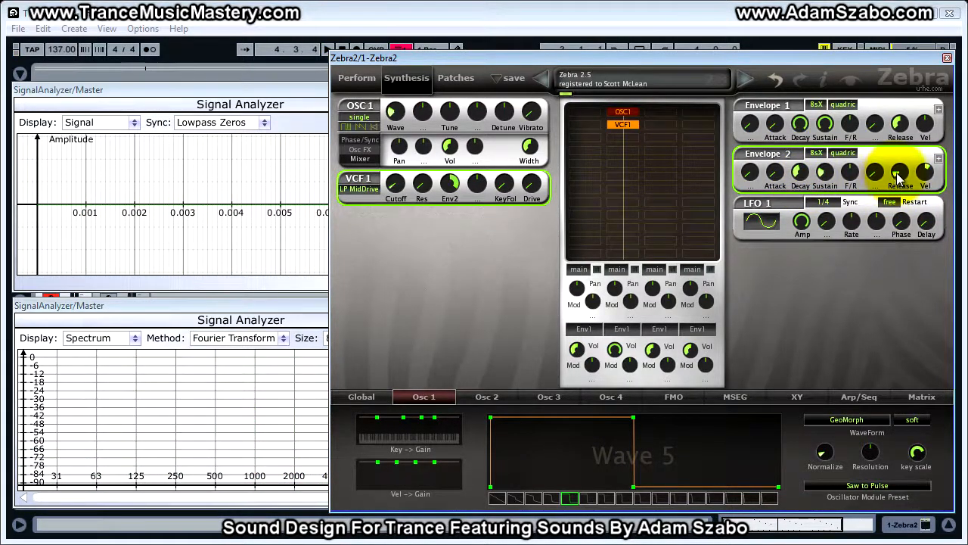
left_click_drag(898, 175, 894, 98)
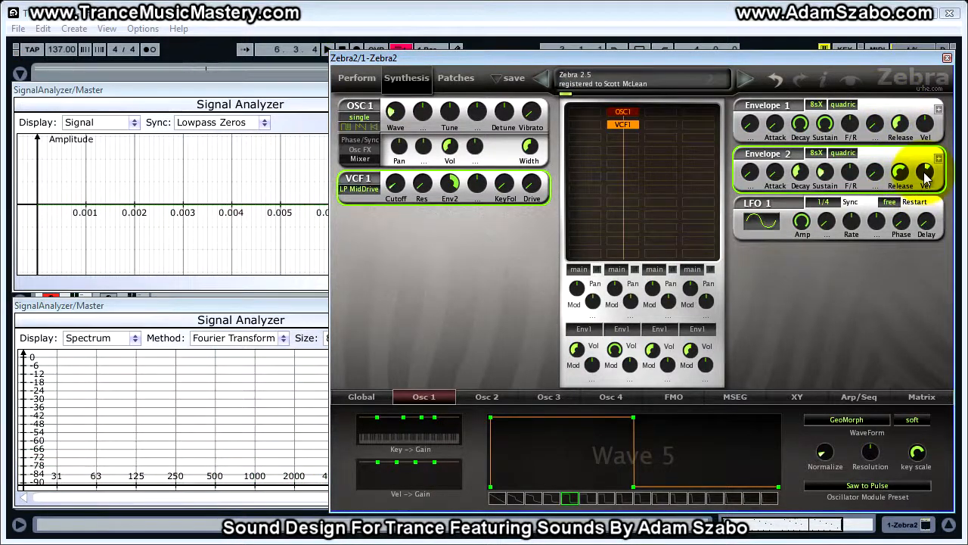
left_click_drag(924, 174, 924, 189)
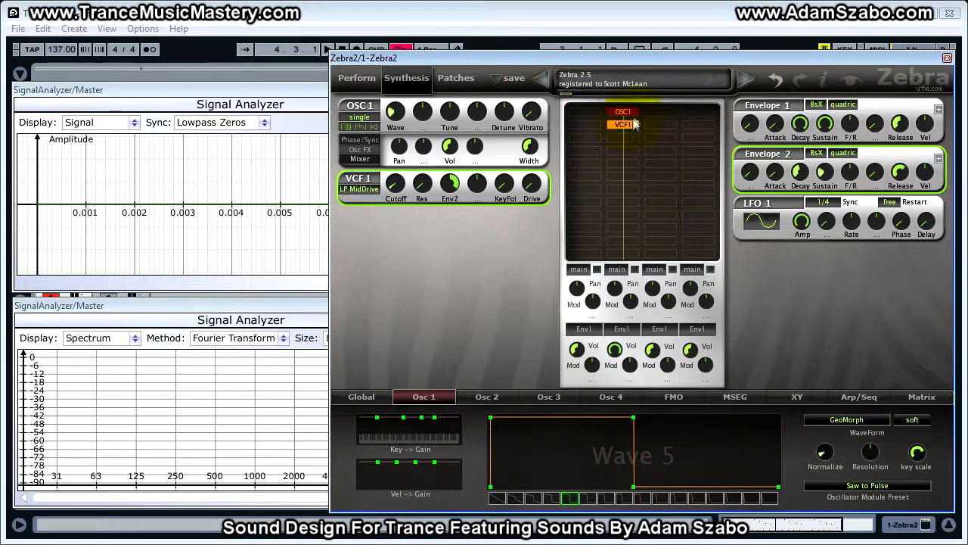
Add Comb1 at the top of the first lane and set its feedback to 100.
left_click(588, 111)
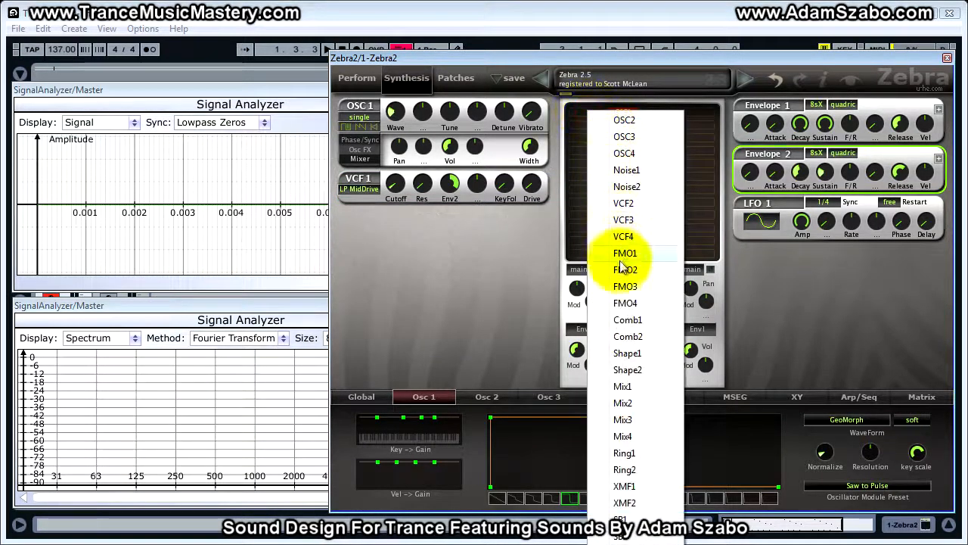
left_click(636, 322)
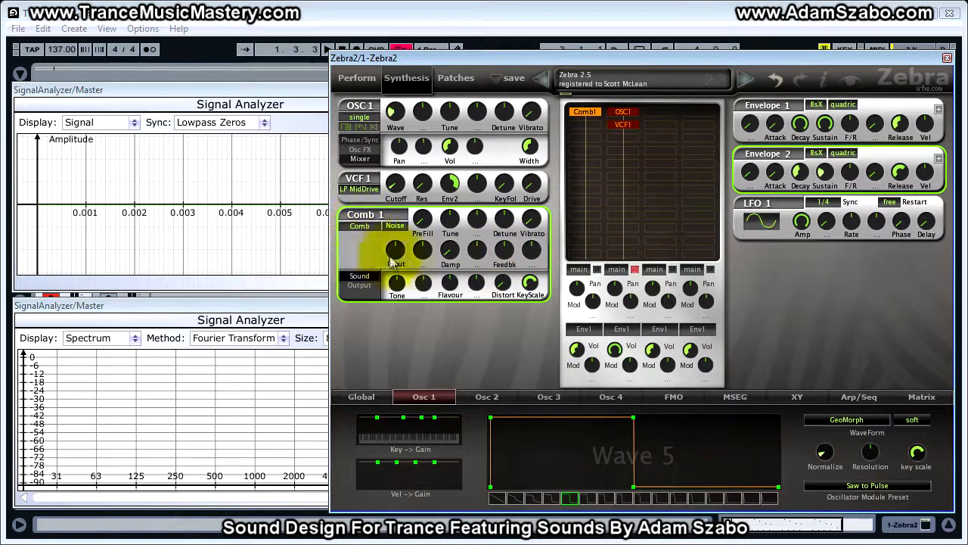
left_click_drag(503, 259, 504, 220)
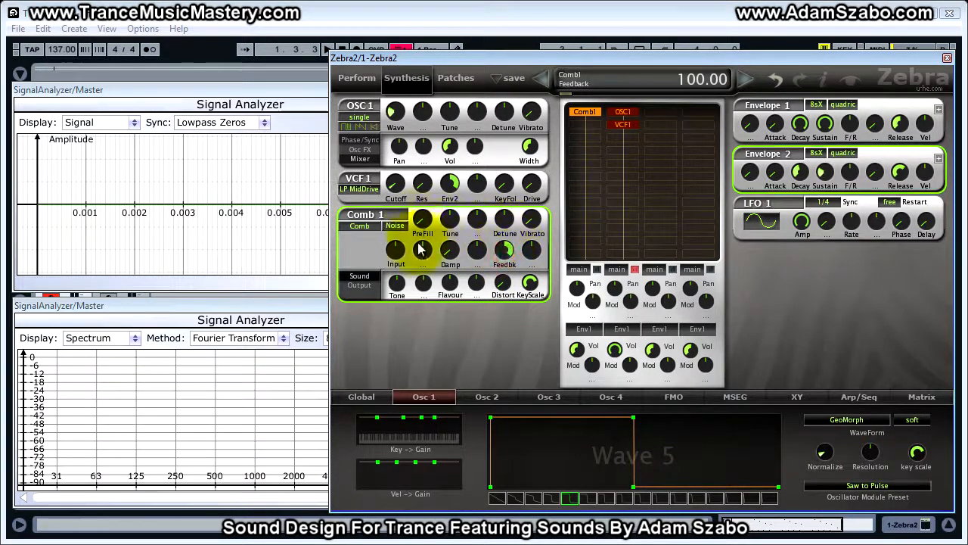
left_click_drag(504, 250, 506, 241)
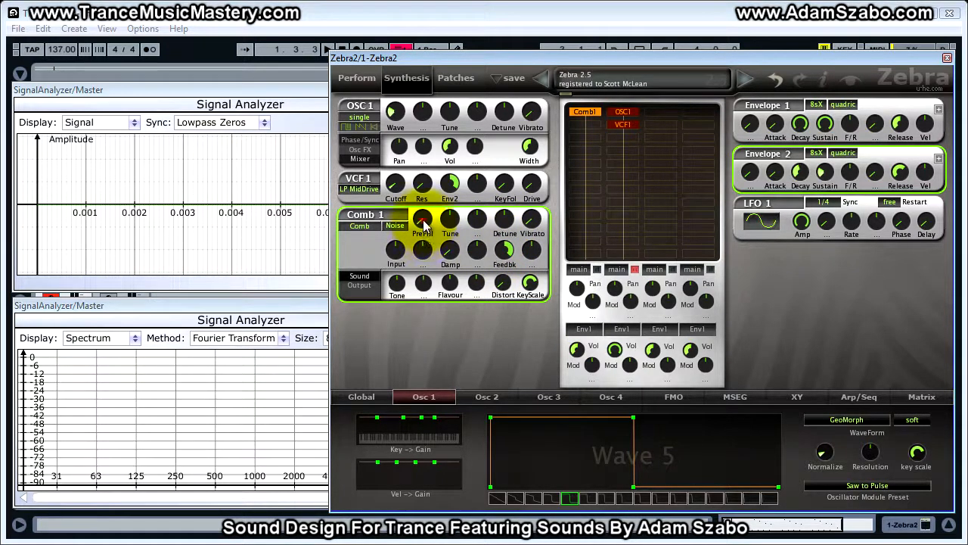
Raise the Comb 1 PreFill to about half and set its Detune to 2.00.
left_click(422, 221)
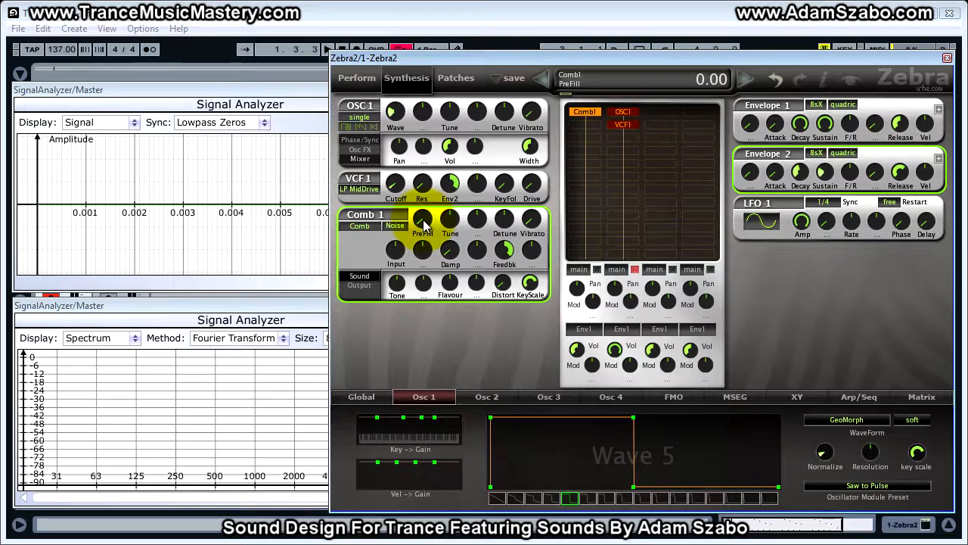
left_click_drag(422, 221, 421, 144)
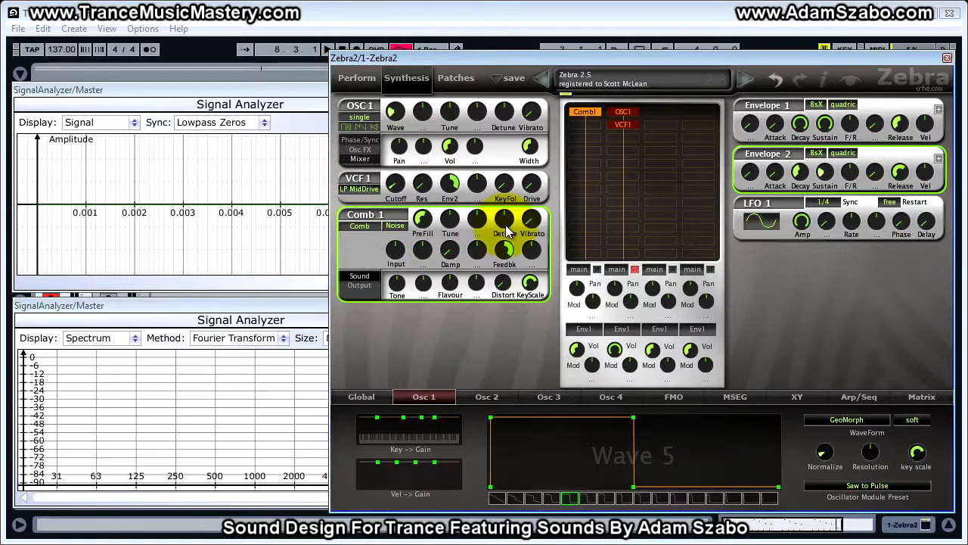
left_click(505, 227)
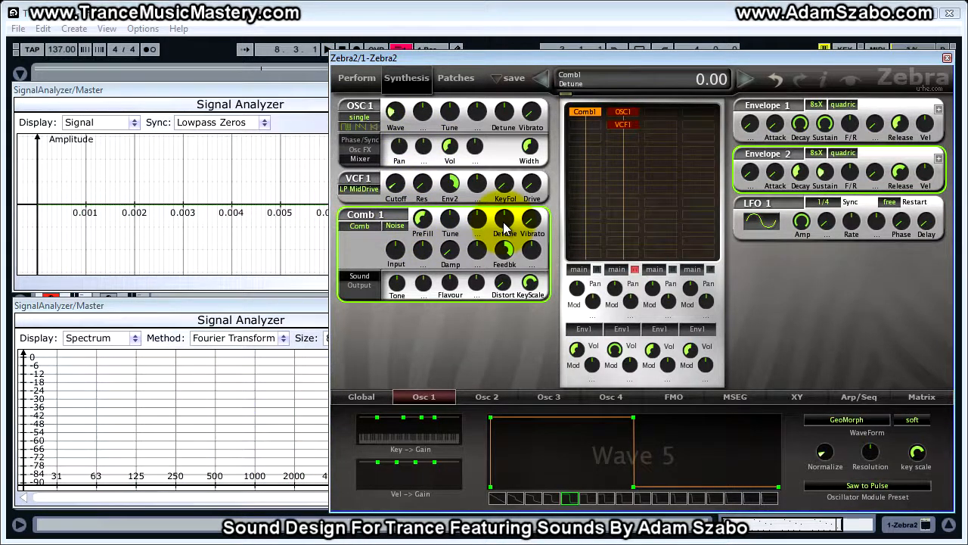
scroll(504, 229, "up", 2)
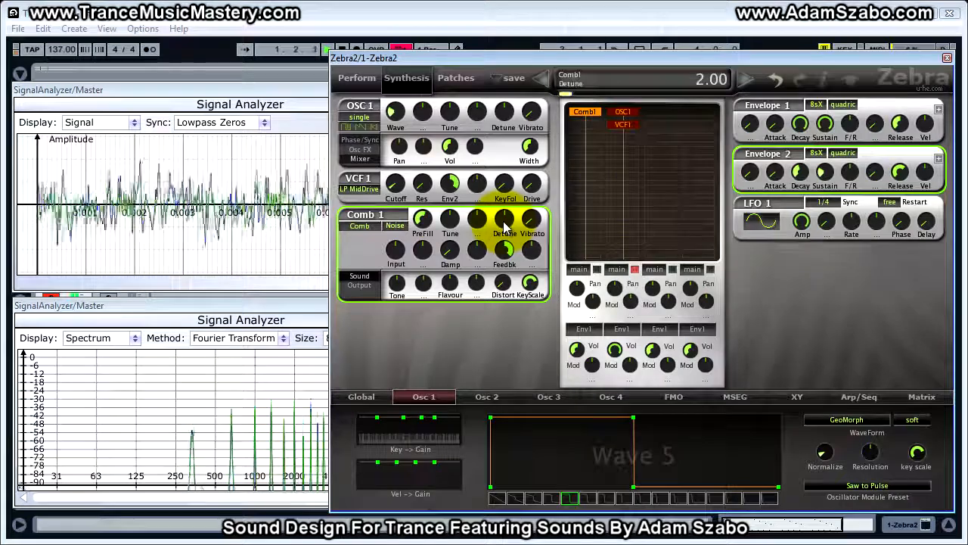
Raise the Comb 1 Input well into the positive range and its Damp to just under half.
scroll(504, 227, "down", 2)
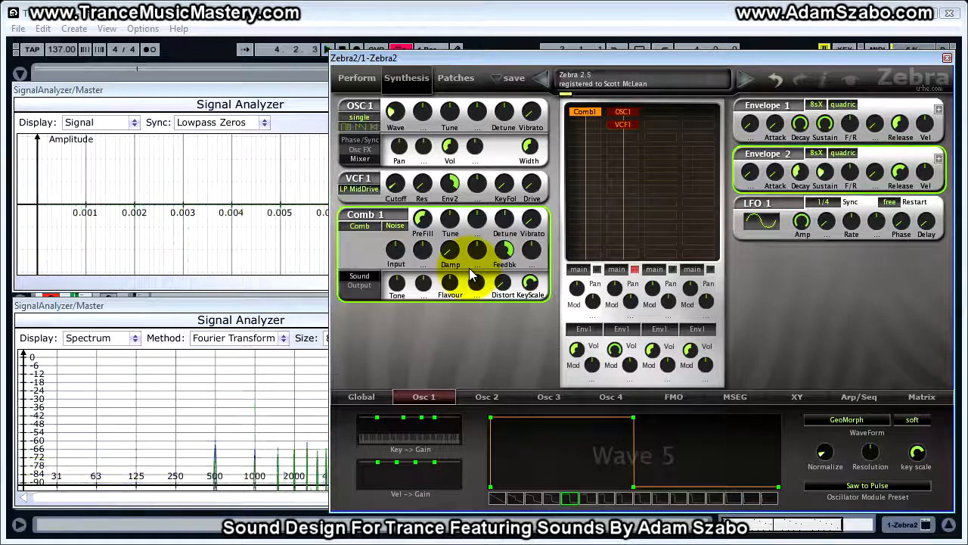
left_click(396, 255)
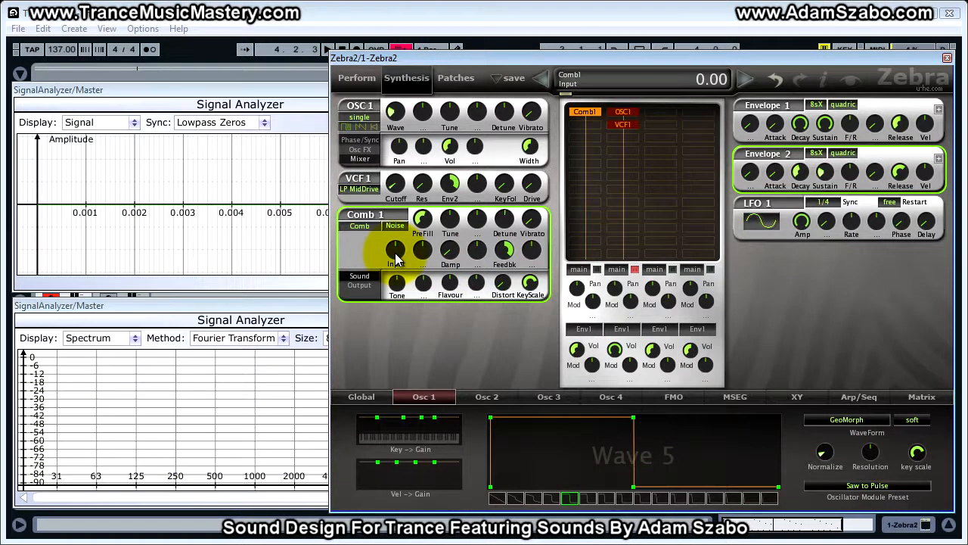
left_click_drag(396, 258, 393, 209)
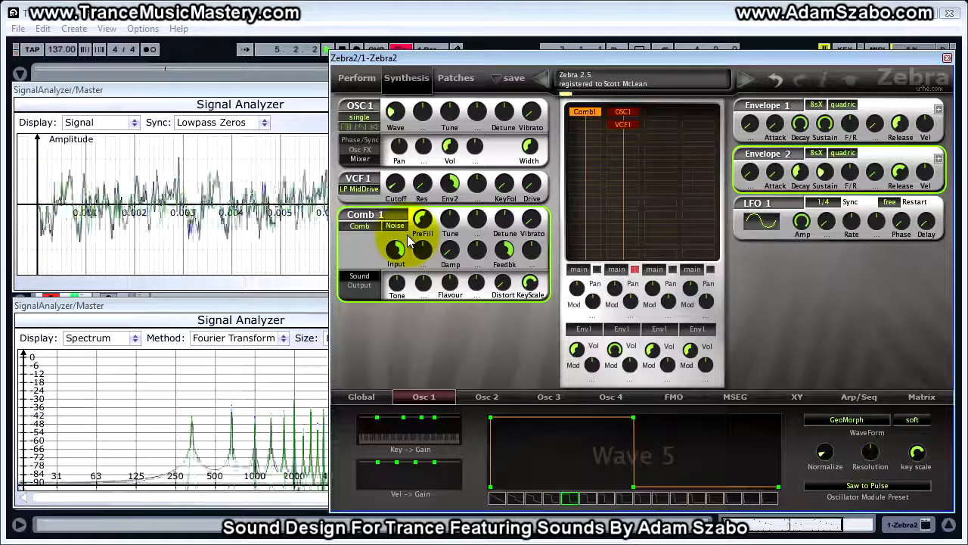
key("space")
left_click(449, 252)
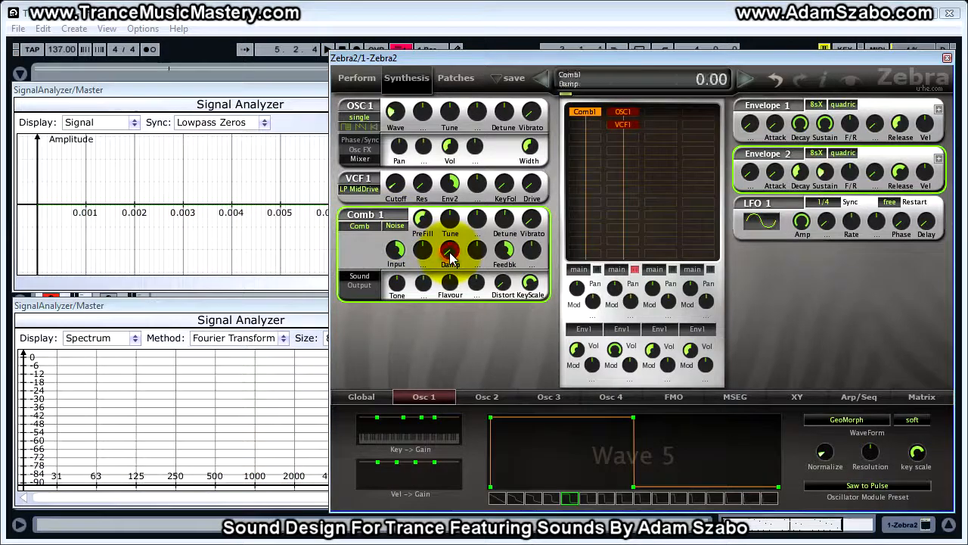
key("space")
left_click_drag(450, 252, 451, 182)
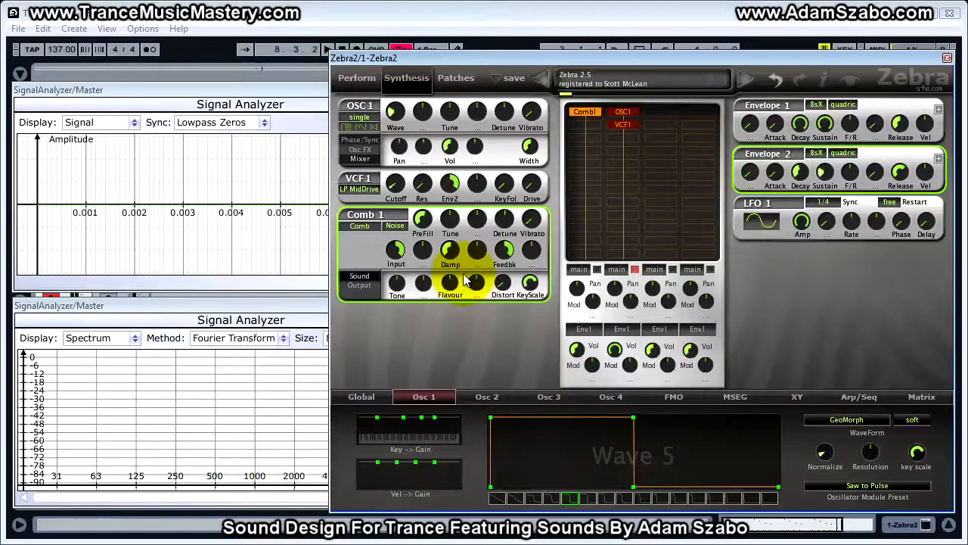
Set the Comb 1 output Width to maximum.
left_click(362, 285)
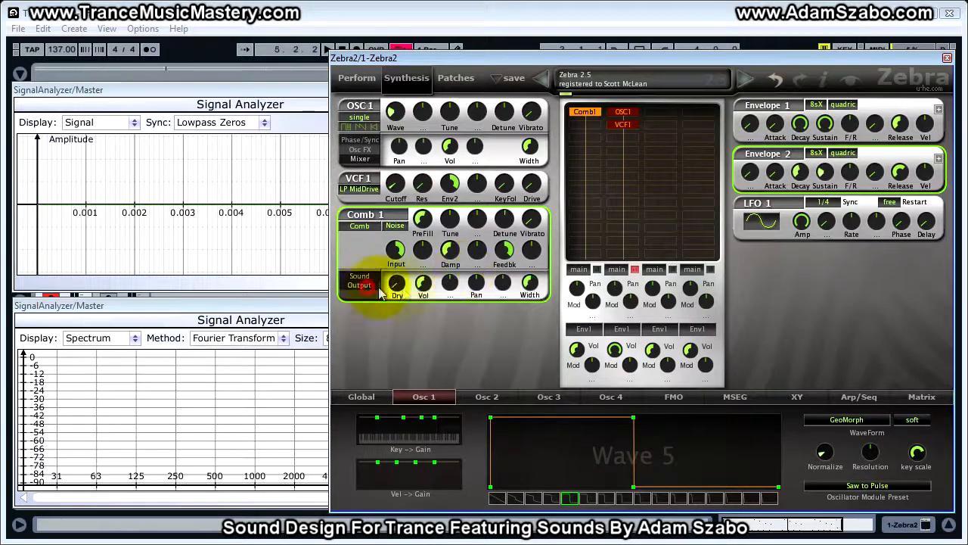
left_click(532, 291)
left_click_drag(532, 290, 529, 184)
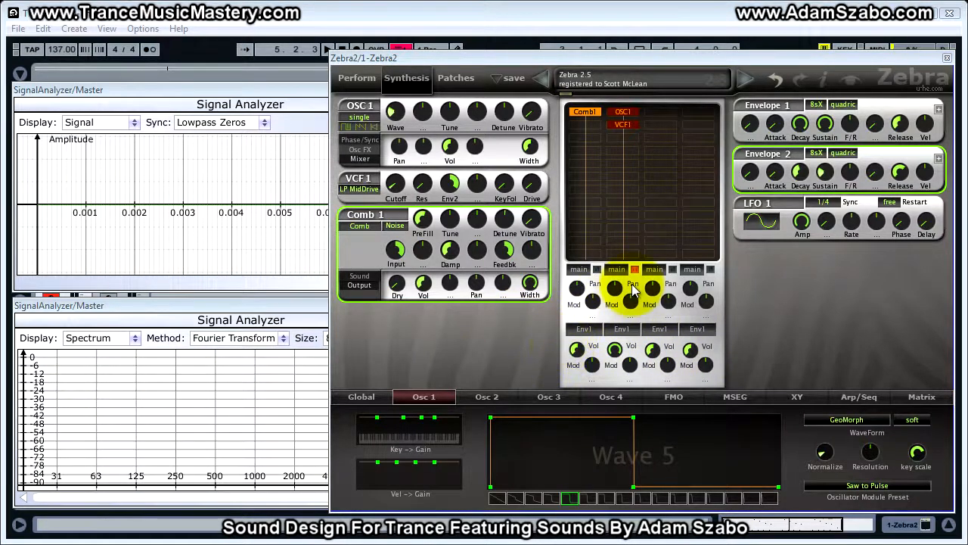
Compare the sound with the first lane's volume at zero and restored, and raise that volume to about three quarters.
left_click(577, 349)
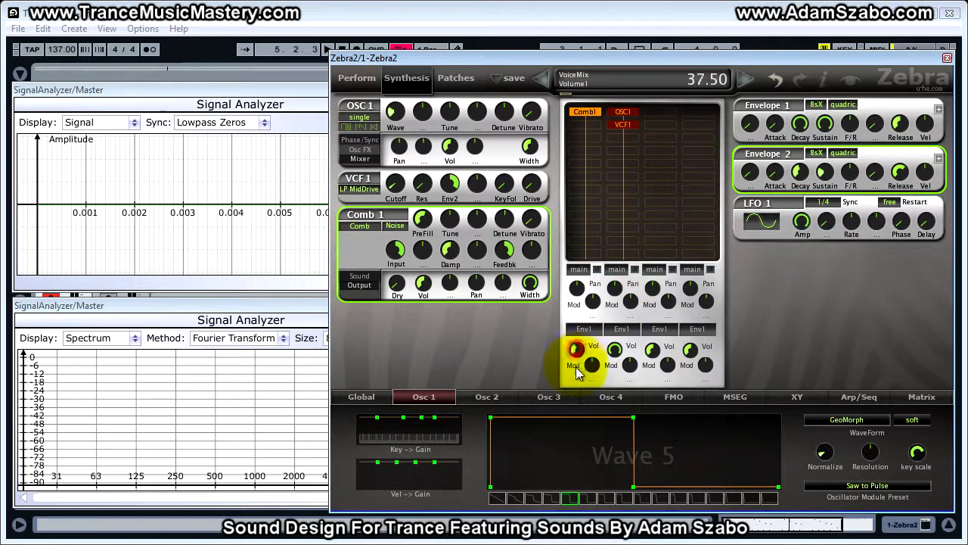
left_click_drag(578, 350, 585, 407)
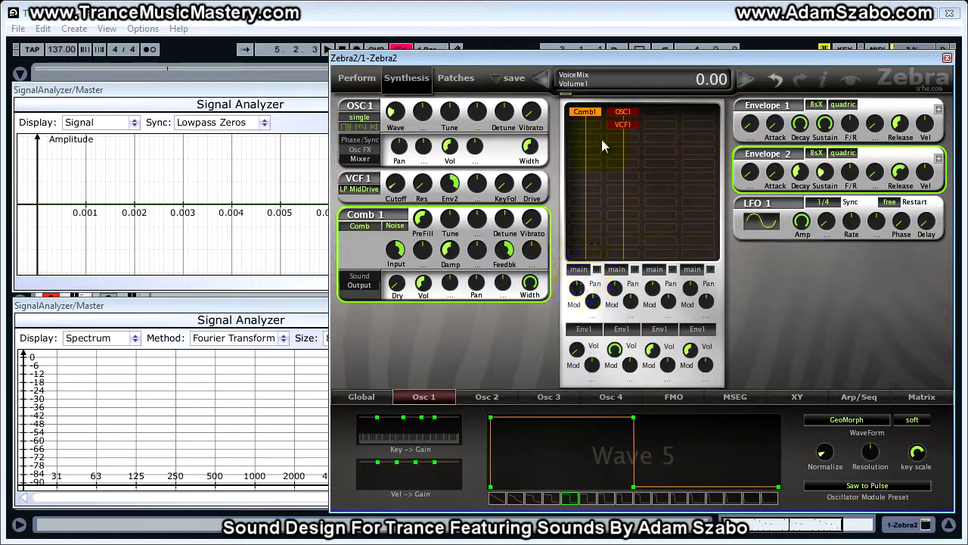
left_click_drag(577, 349, 579, 288)
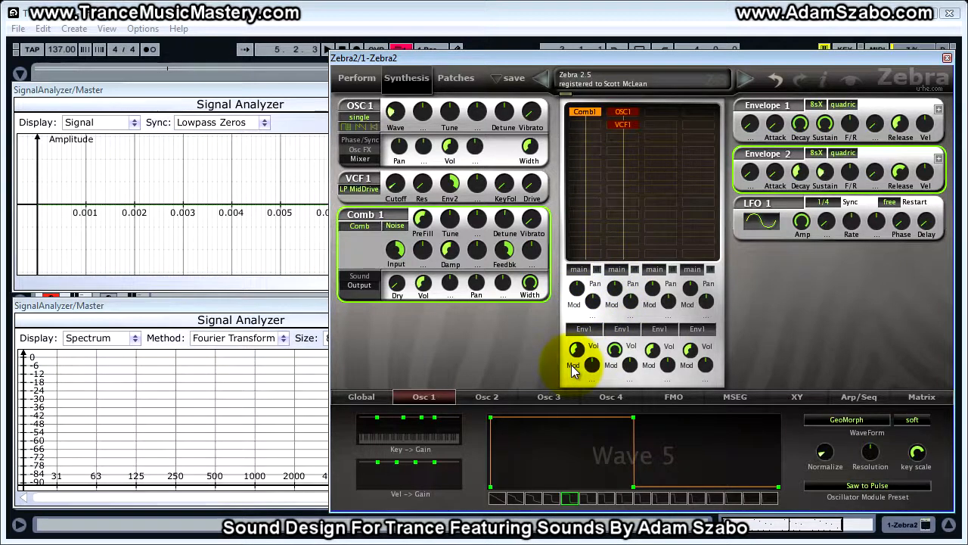
left_click_drag(575, 352, 577, 404)
mouse_move(576, 349)
left_mouse_down()
mouse_move(584, 371)
mouse_move(576, 327)
mouse_move(583, 358)
mouse_move(580, 348)
left_mouse_up()
key("space")
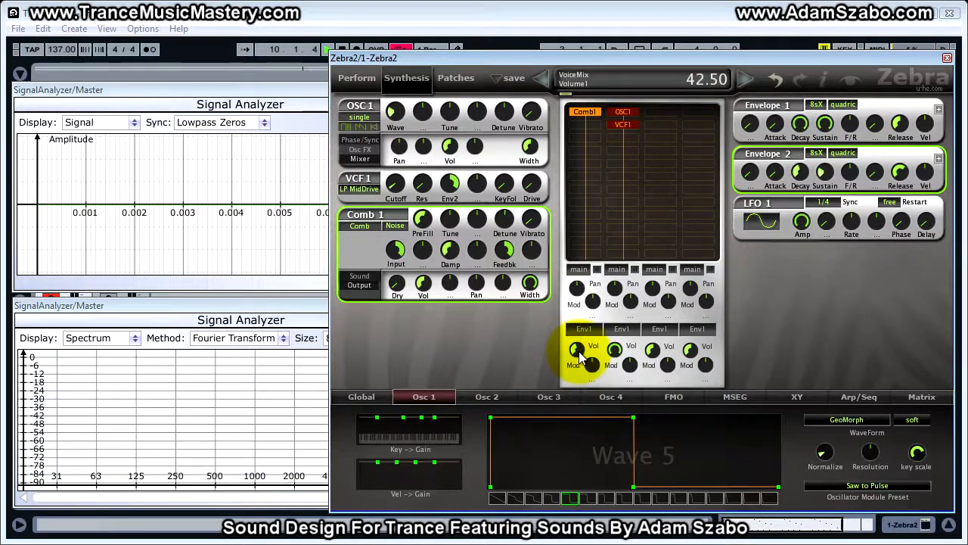
left_click_drag(579, 349, 583, 306)
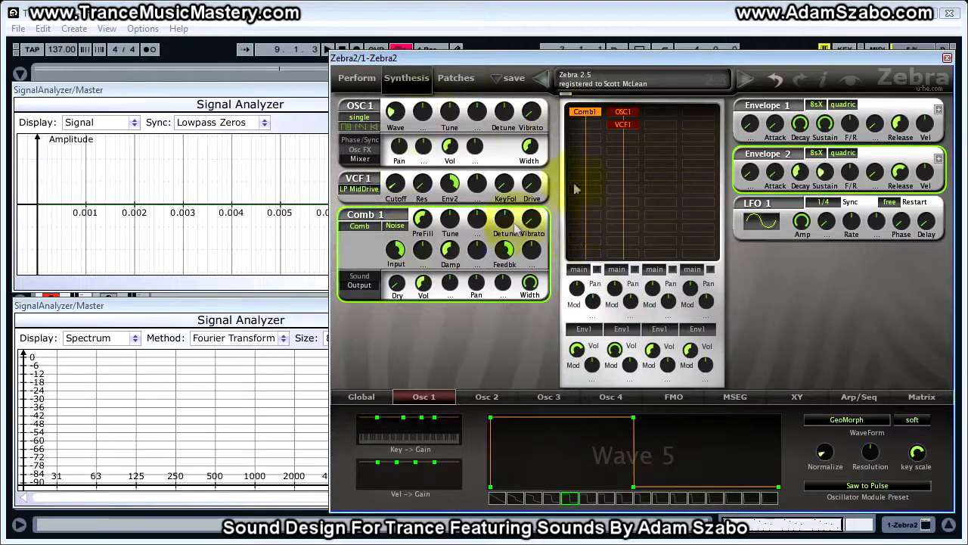
Add Delay1 to the first slot of the master effects lane in the global settings.
left_click(373, 398)
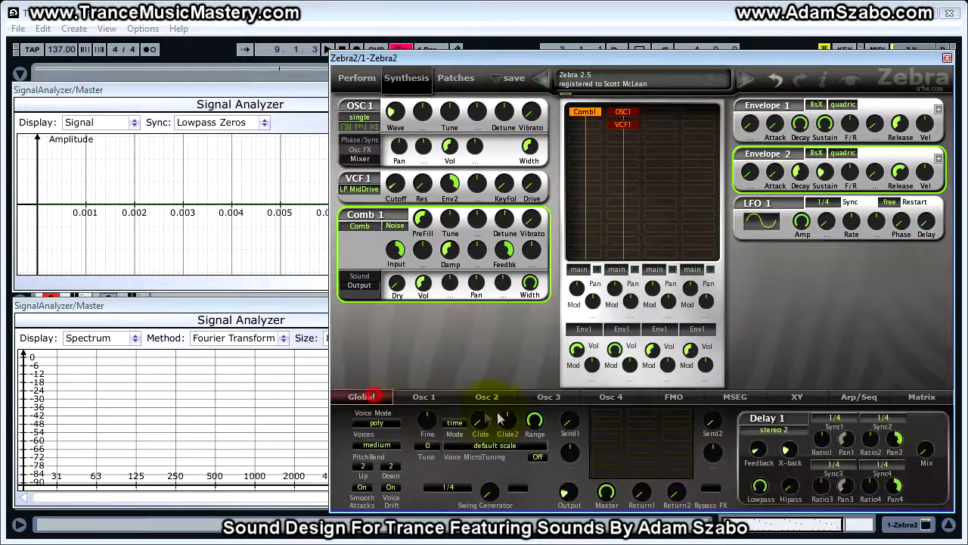
left_click(606, 417)
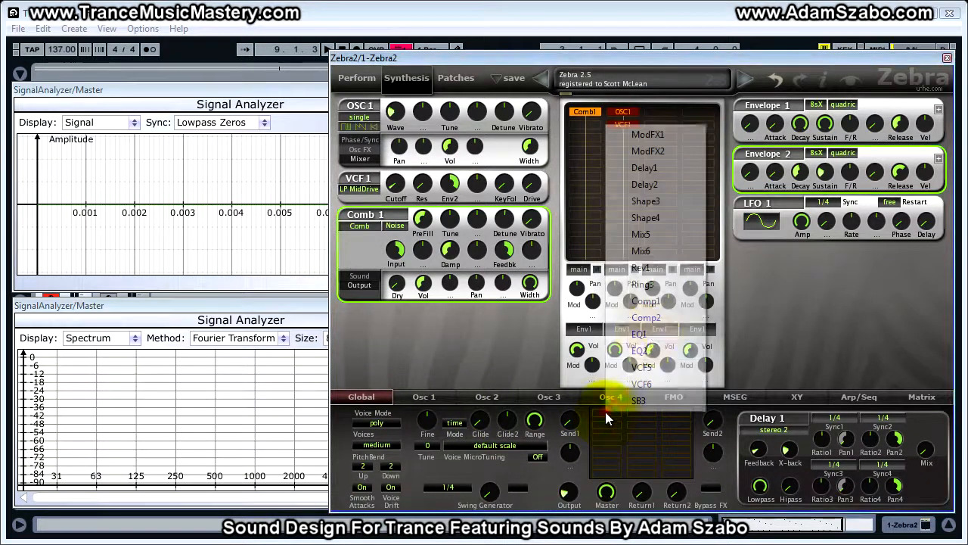
left_click(661, 186)
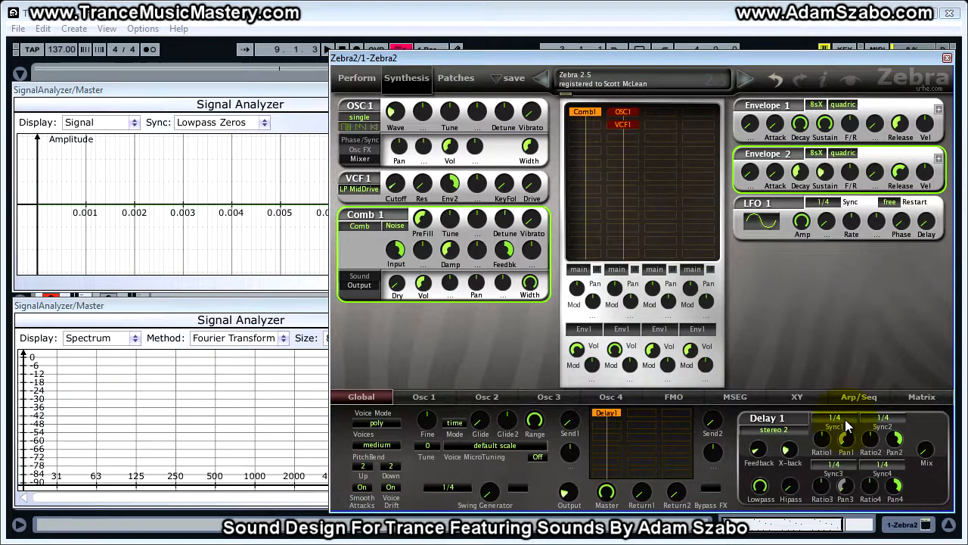
Set Delay 1's Sync1 to 1/4 dot and its Mix to 36, and raise its Feedback moderately.
left_click(845, 419)
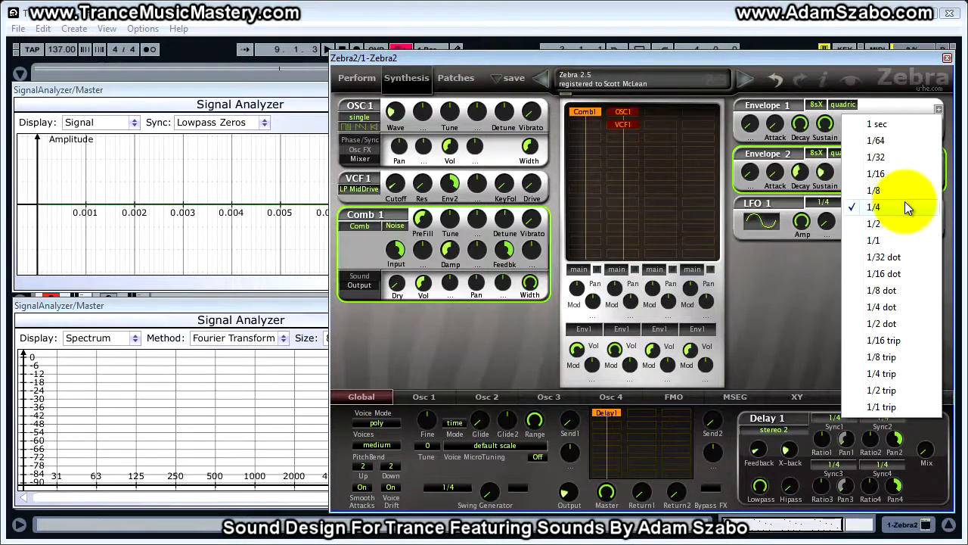
left_click(882, 307)
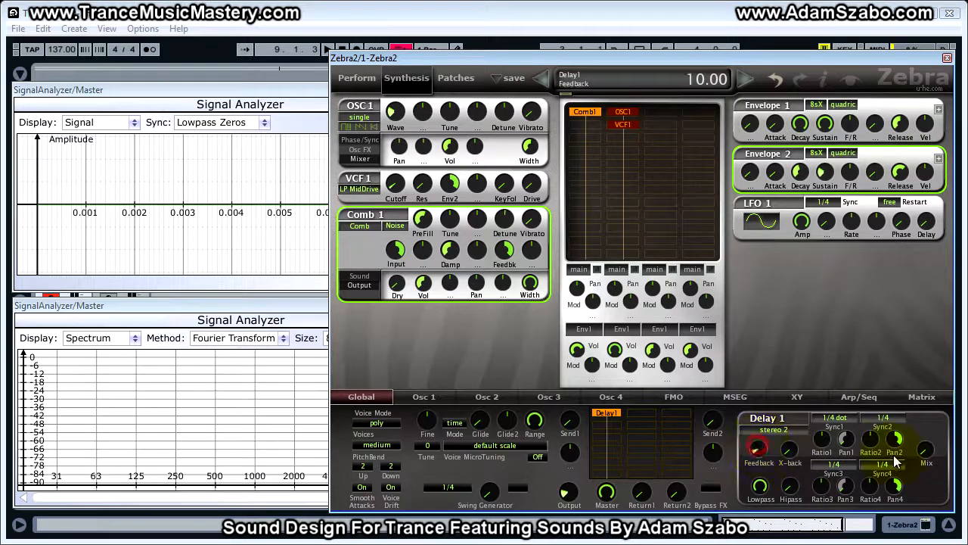
left_click_drag(927, 453, 921, 402)
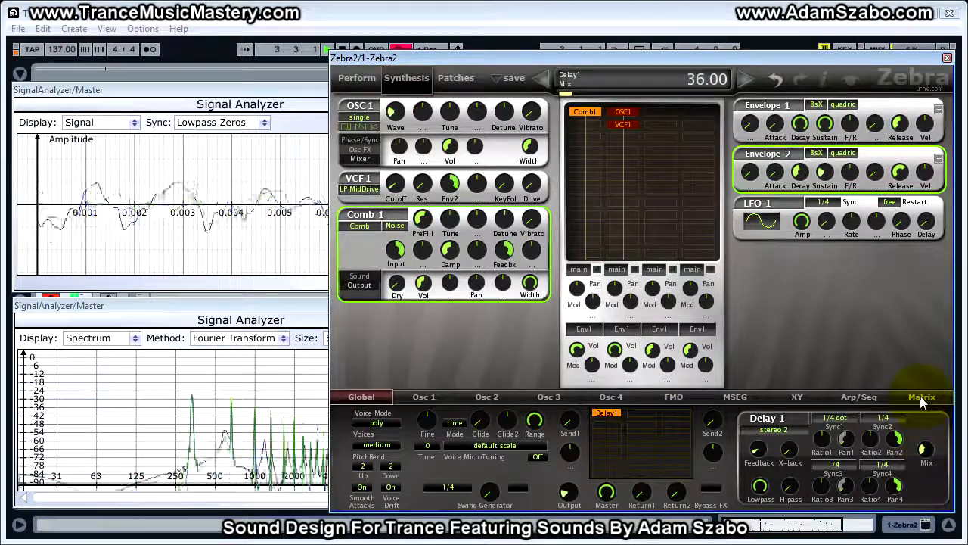
left_click_drag(763, 455, 754, 403)
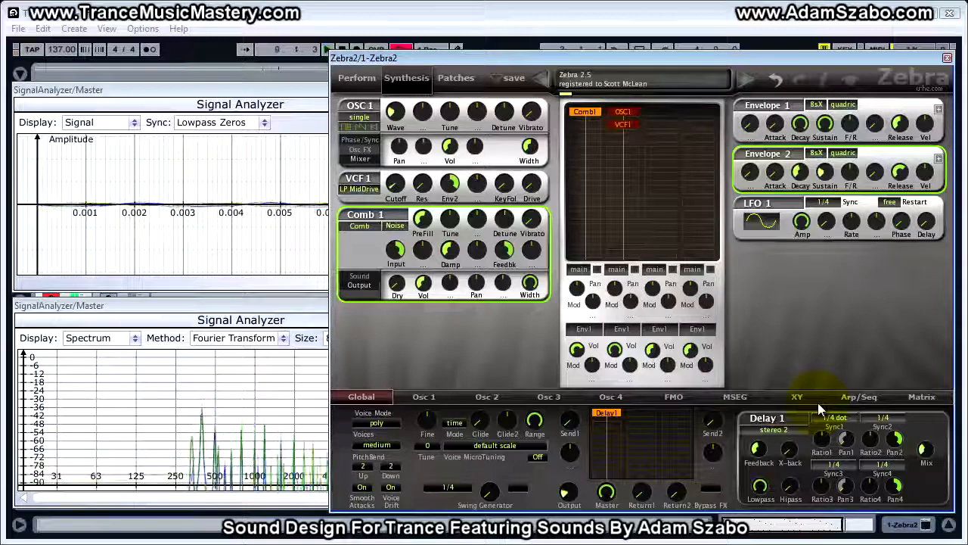
Add Rev1 below Delay1 in the master effects lane and adjust its Wet level to around half.
left_click(598, 422)
left_click(661, 275)
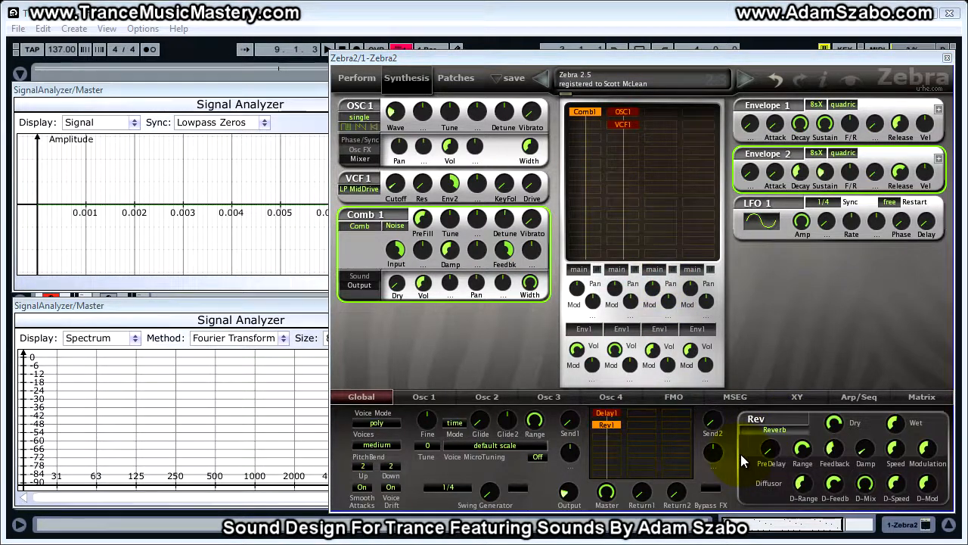
left_click_drag(898, 428, 894, 382)
left_click_drag(894, 422, 895, 423)
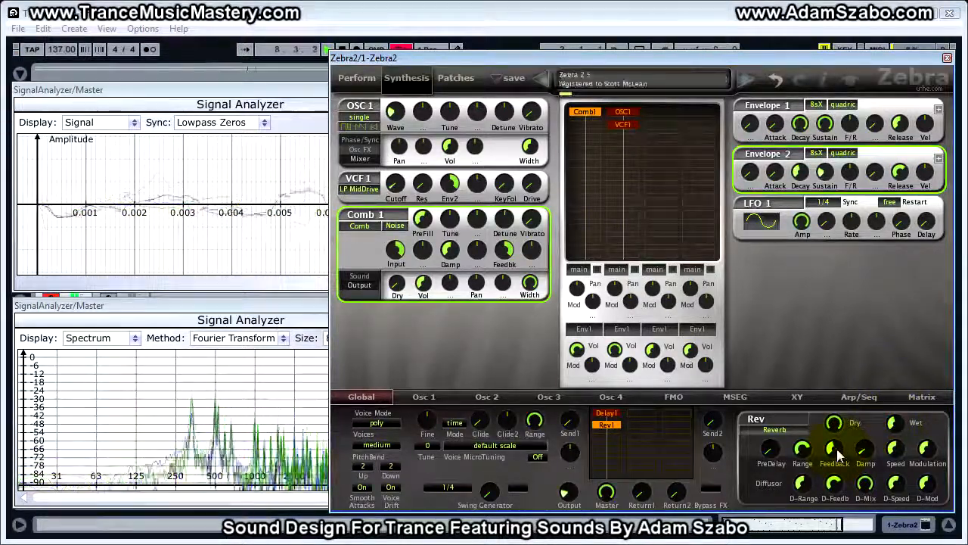
Set the reverb's Range to 59, Feedback to 41 and Damp to about 11.5.
left_click(804, 452)
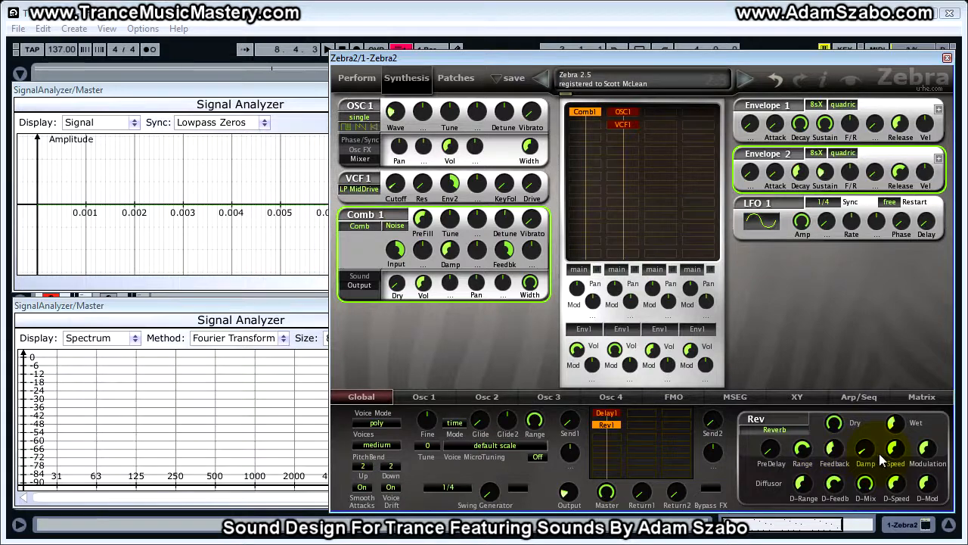
left_click(806, 451)
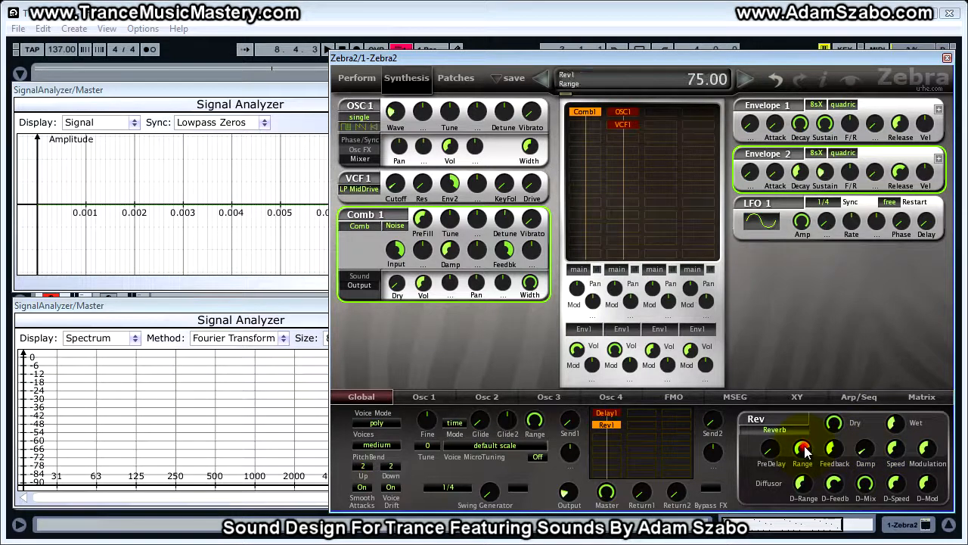
left_click_drag(806, 452, 805, 477)
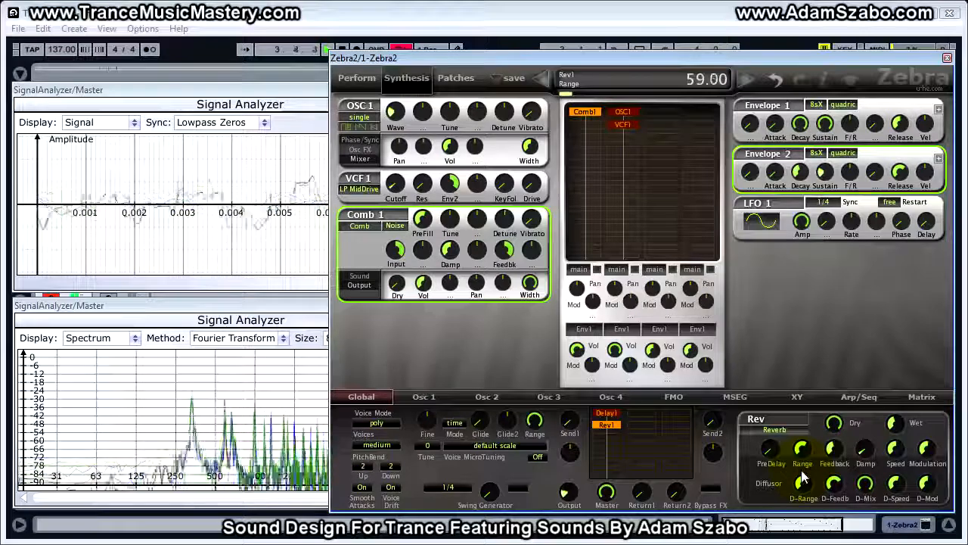
left_click(835, 454)
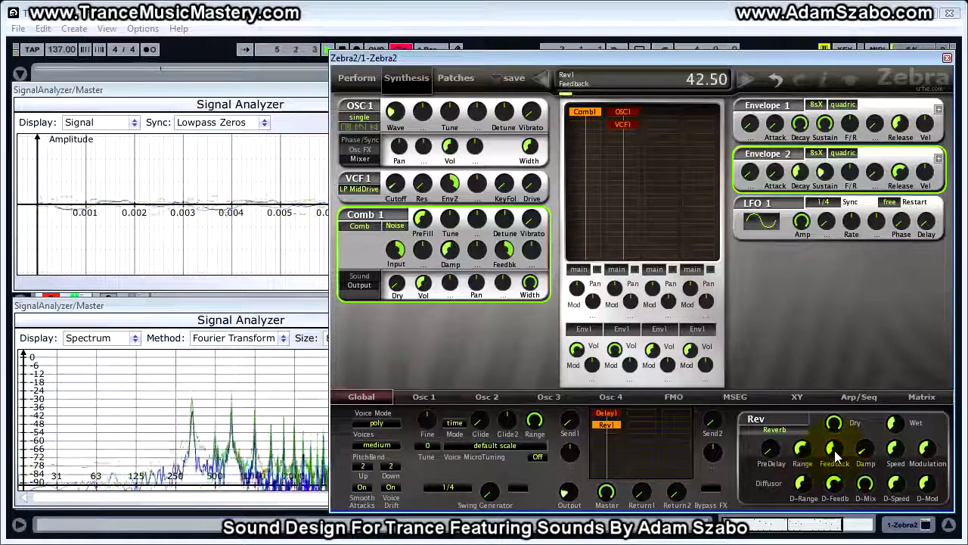
left_click_drag(836, 453, 836, 457)
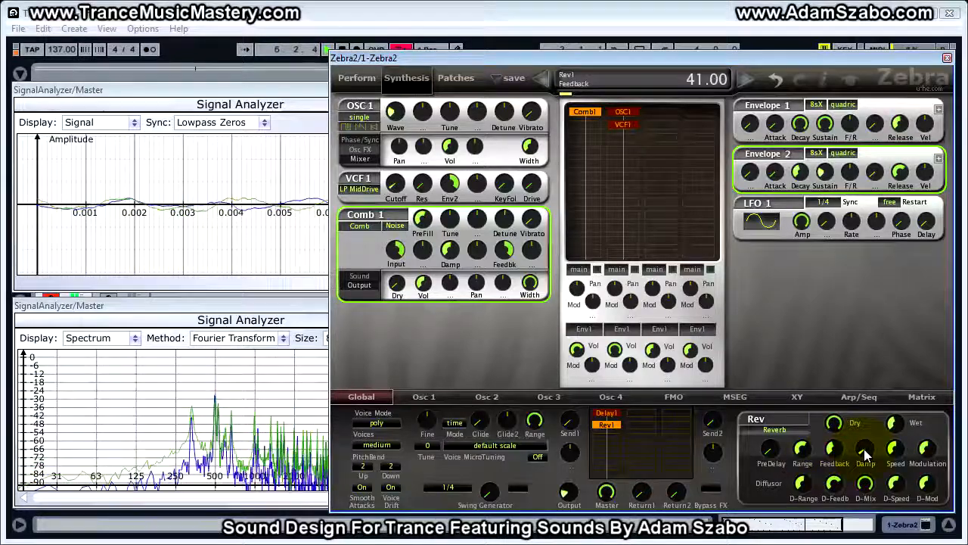
left_click_drag(866, 452, 866, 447)
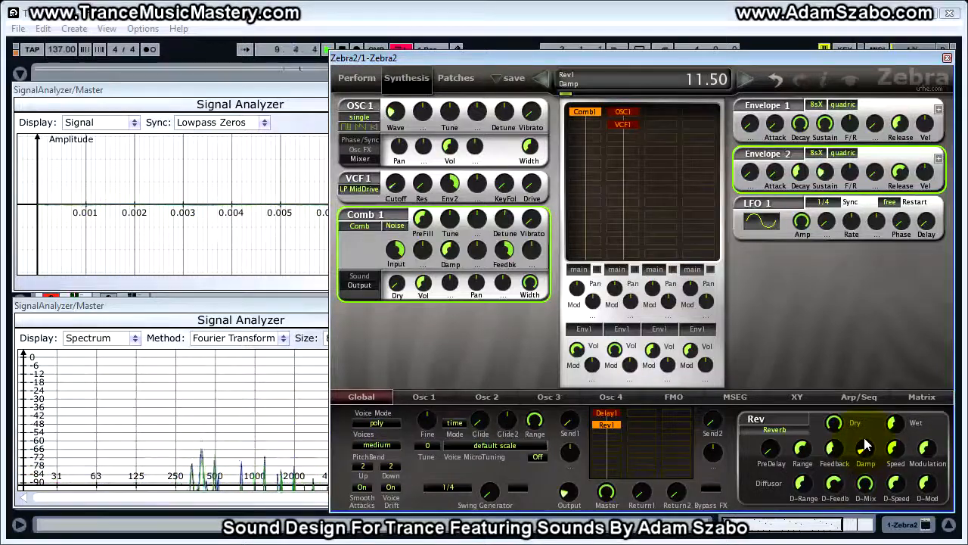
left_click_drag(867, 445, 867, 444)
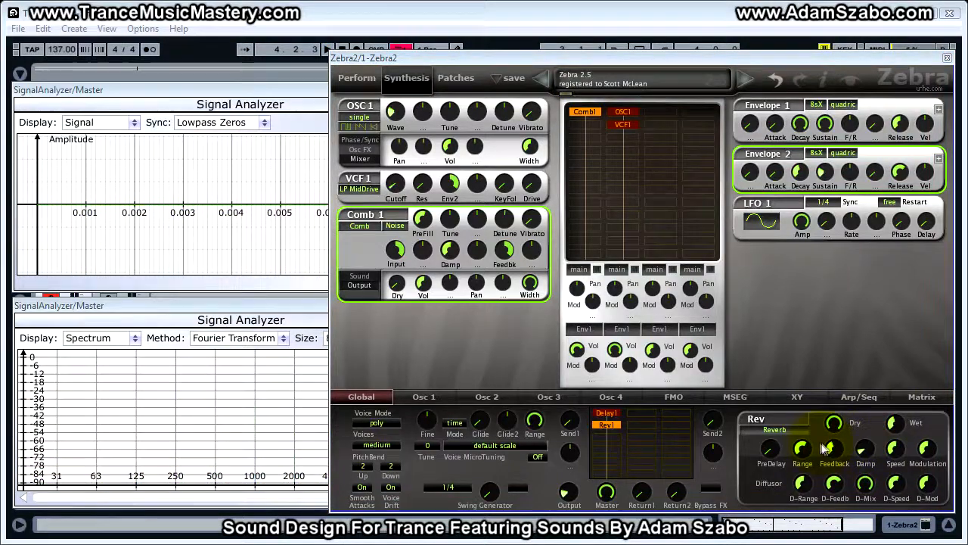
Add EQ1 below Rev1, move its band 1 to the lowest frequency at about 55 Hz and boost it slightly.
left_click(616, 437)
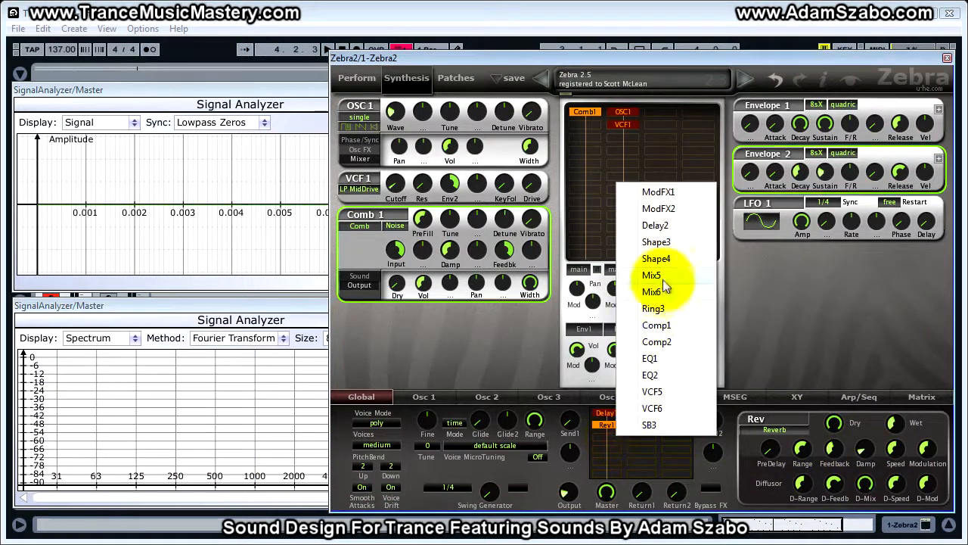
left_click(652, 355)
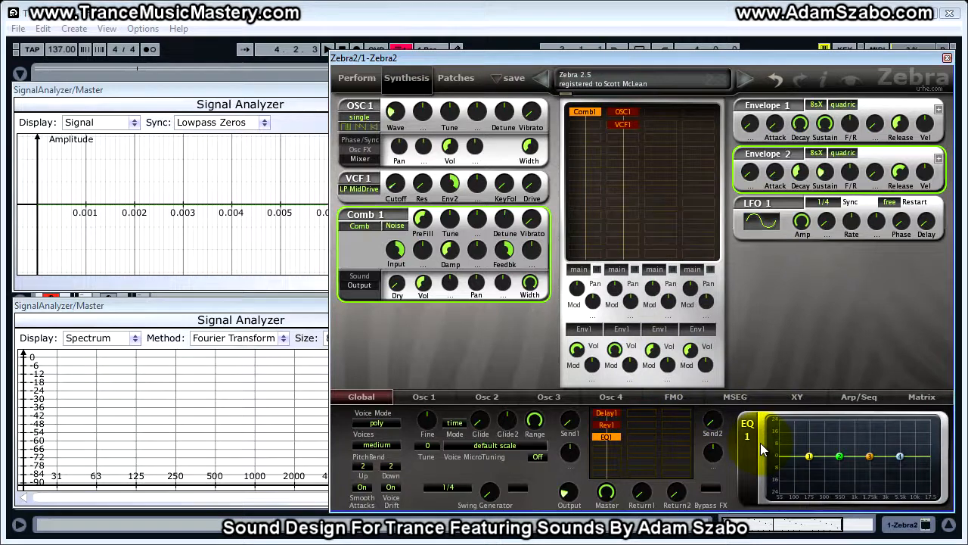
left_click_drag(810, 457, 782, 460)
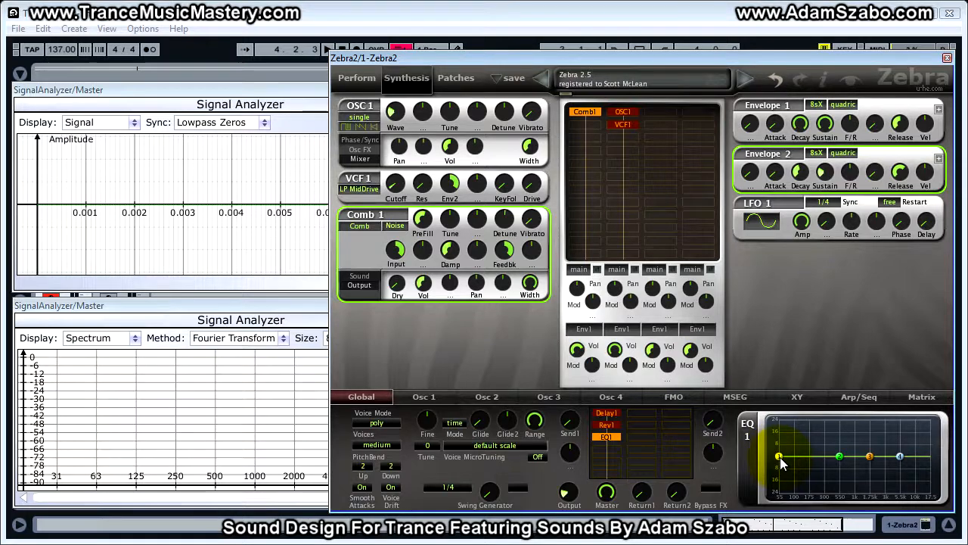
scroll(783, 463, "up", 2)
scroll(783, 463, "up", 3)
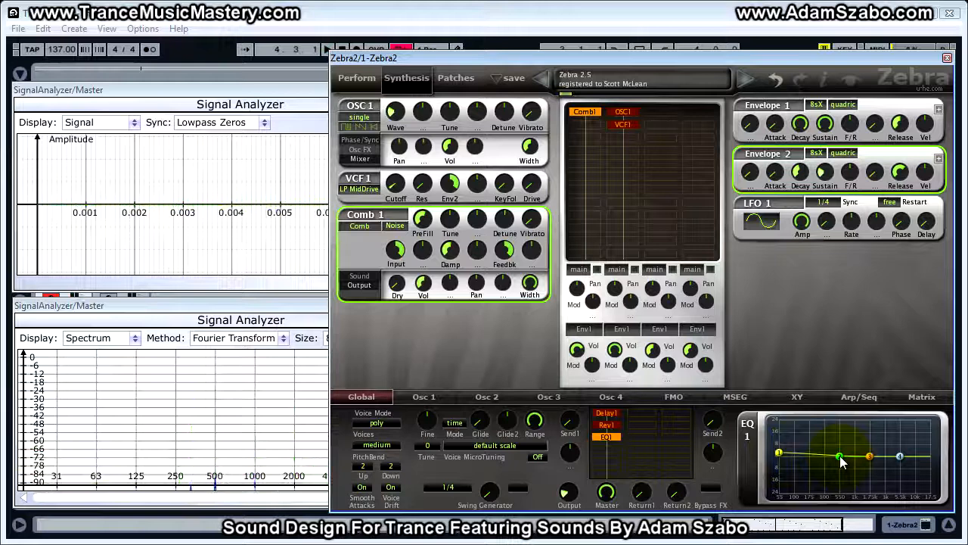
Move EQ band 2 to about 175 Hz with a boost of about 8 dB, and band 3 to just above 5.5 kHz.
left_click_drag(841, 456, 813, 458)
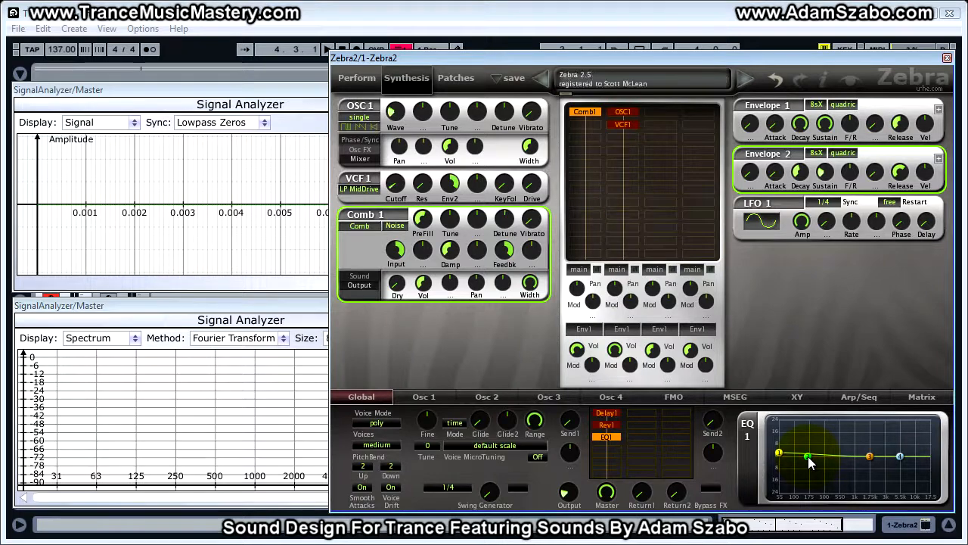
left_click_drag(809, 456, 812, 448)
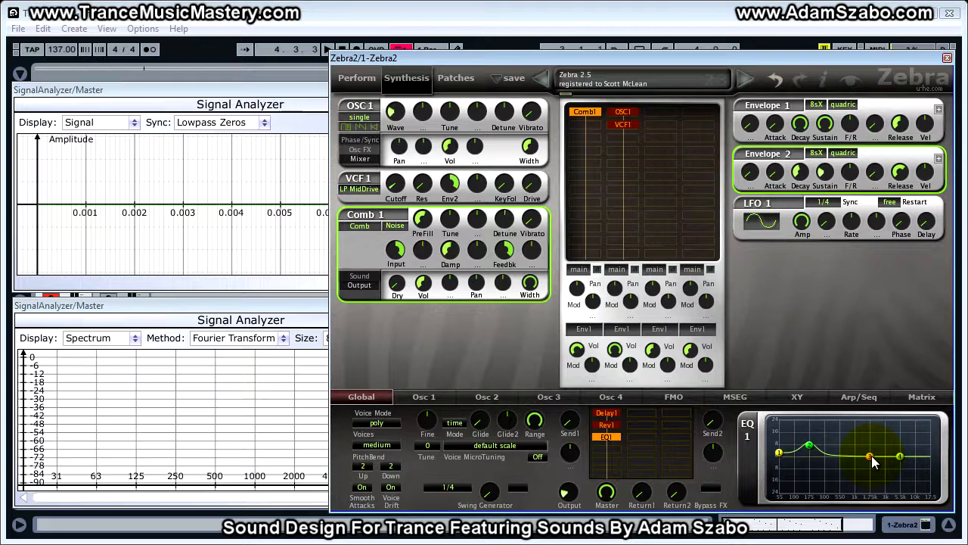
left_click_drag(872, 456, 906, 456)
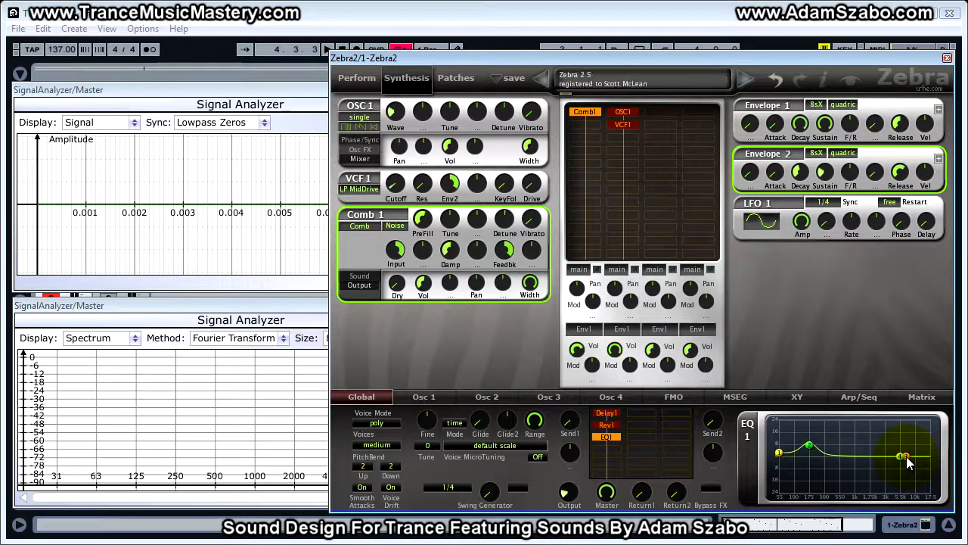
Boost EQ band 3 slightly above 5.5 kHz while auditioning, and raise the main Output level to 67.69.
key("space")
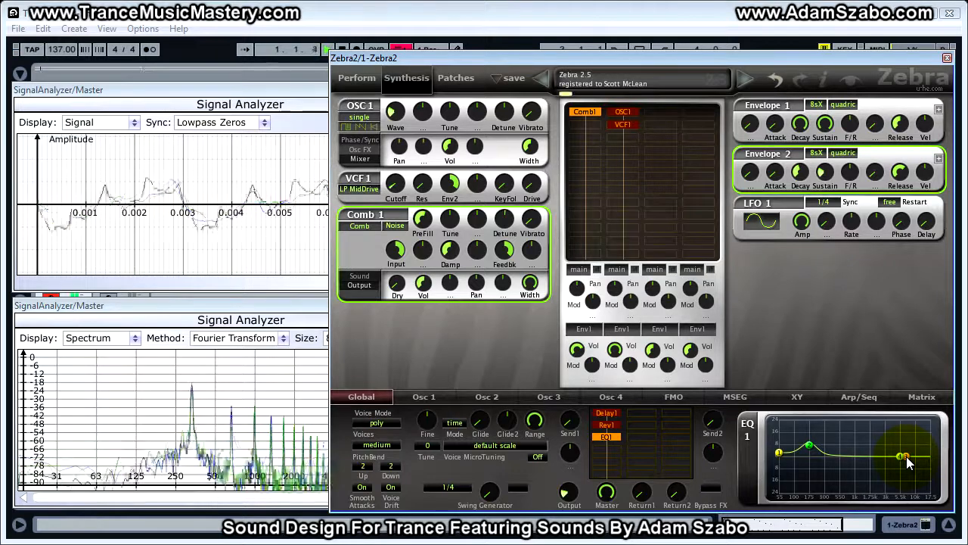
left_click_drag(906, 456, 906, 452)
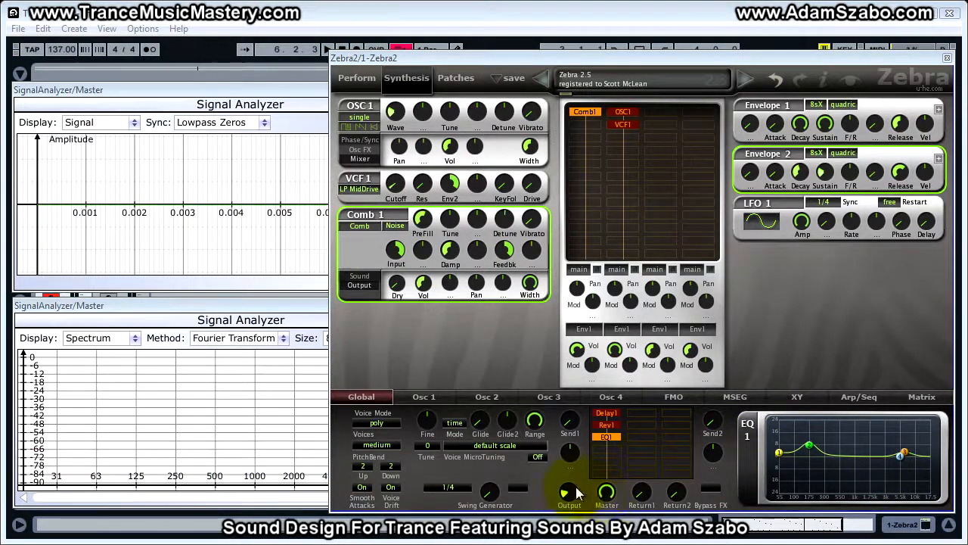
left_click_drag(606, 492, 576, 390)
mouse_move(564, 493)
key("space")
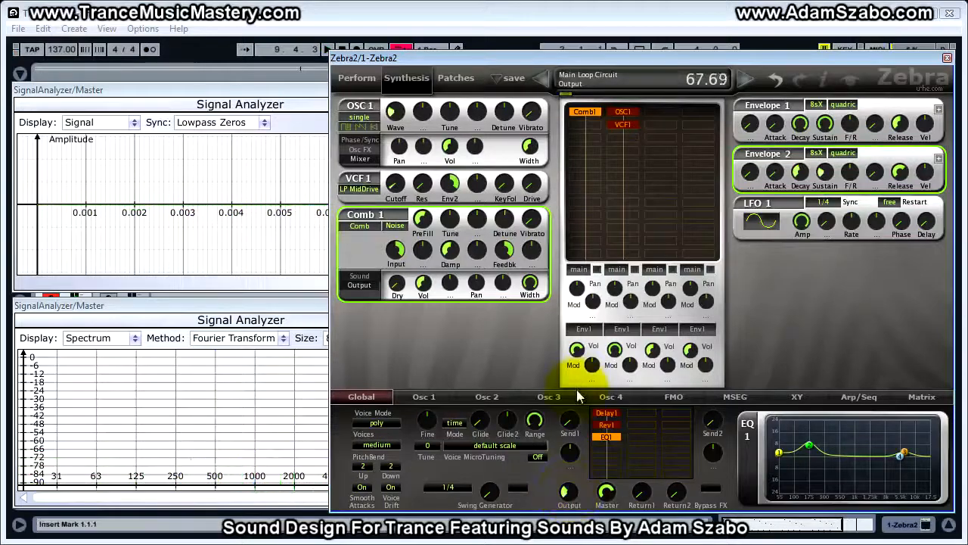
left_click(570, 496)
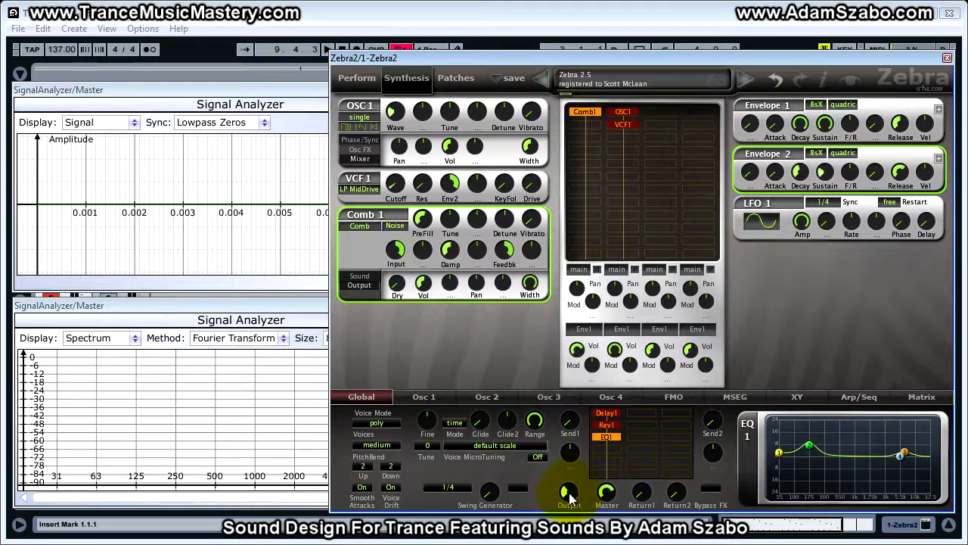
left_click(571, 496)
mouse_move(570, 496)
left_mouse_down()
mouse_move(572, 473)
mouse_move(569, 492)
left_mouse_up()
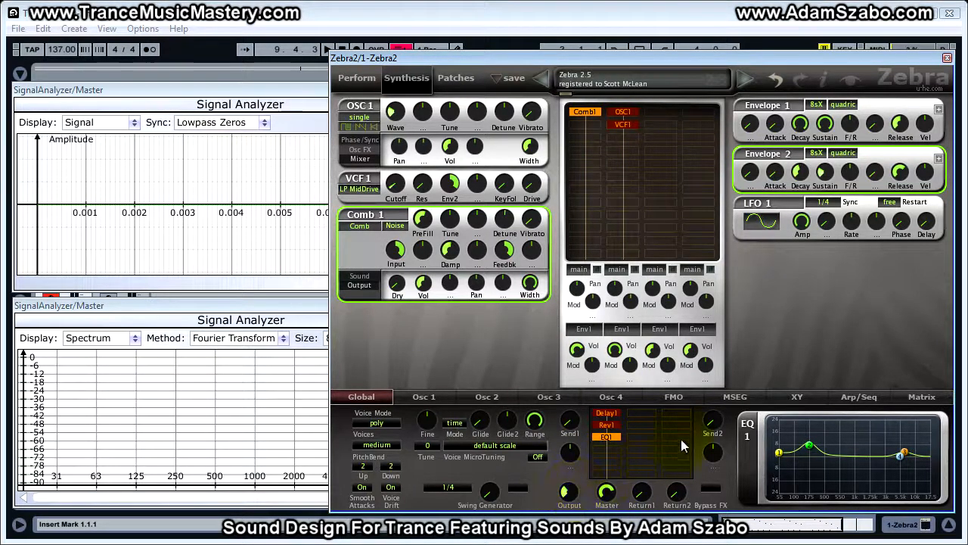
Bring both signal analyzers in front of the synth and play the patch to examine its waveform and spectrum.
left_click(316, 307)
left_click(300, 88)
left_click(463, 60)
left_click(324, 89)
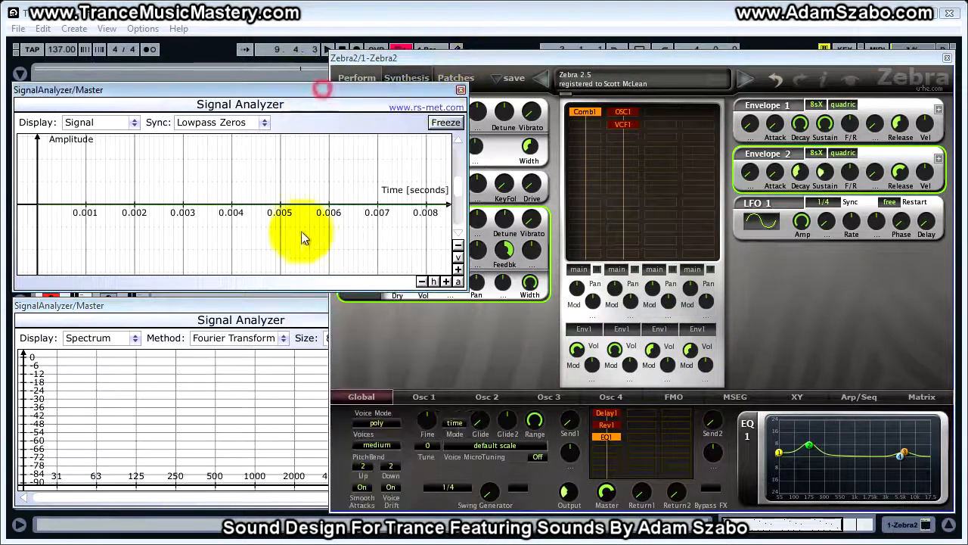
key("space")
left_click(284, 305)
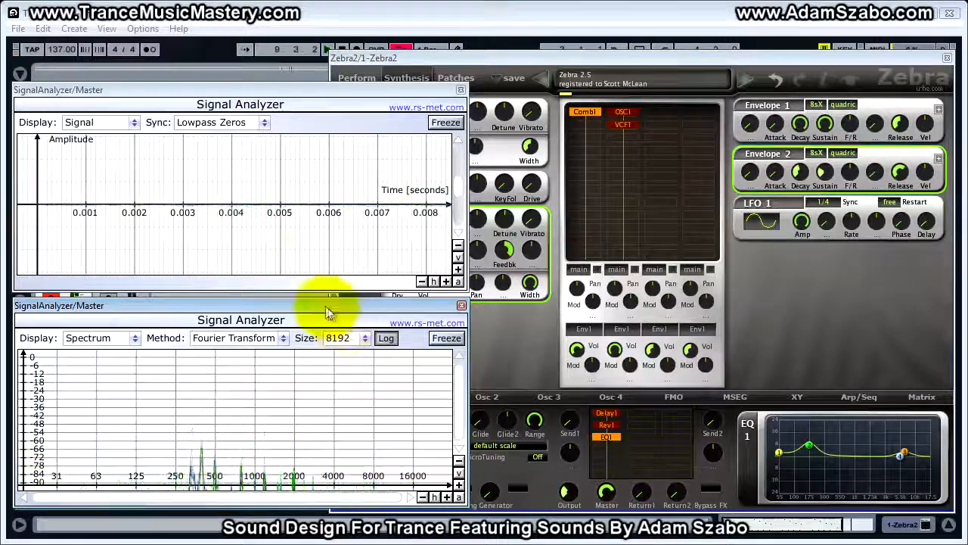
Close the Zebra2 window and arrange the waveform and spectrum analyzers side by side above the bass MIDI clip's notes.
left_click(433, 61)
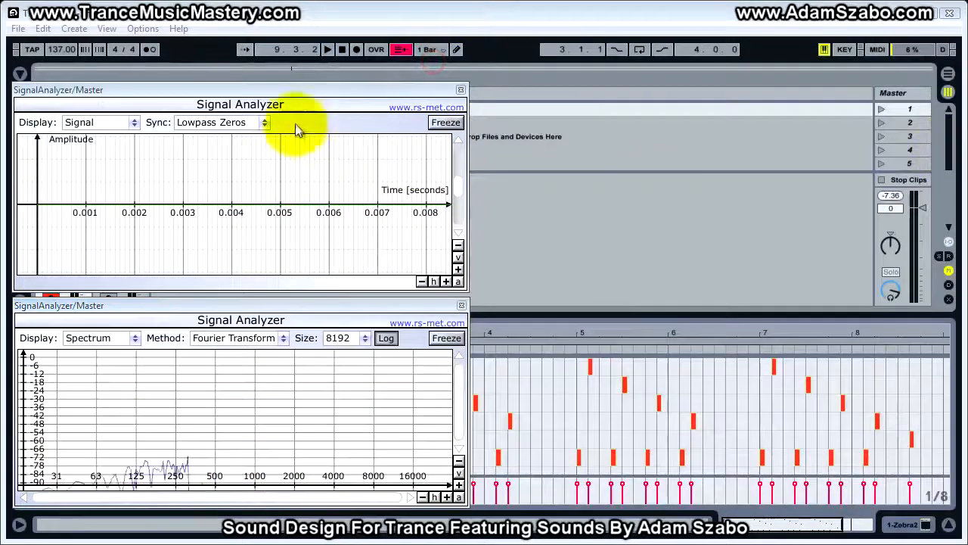
left_click(300, 96)
left_click_drag(331, 304, 824, 86)
left_click_drag(394, 87, 572, 247)
left_click(121, 108)
left_click_drag(321, 250, 162, 77)
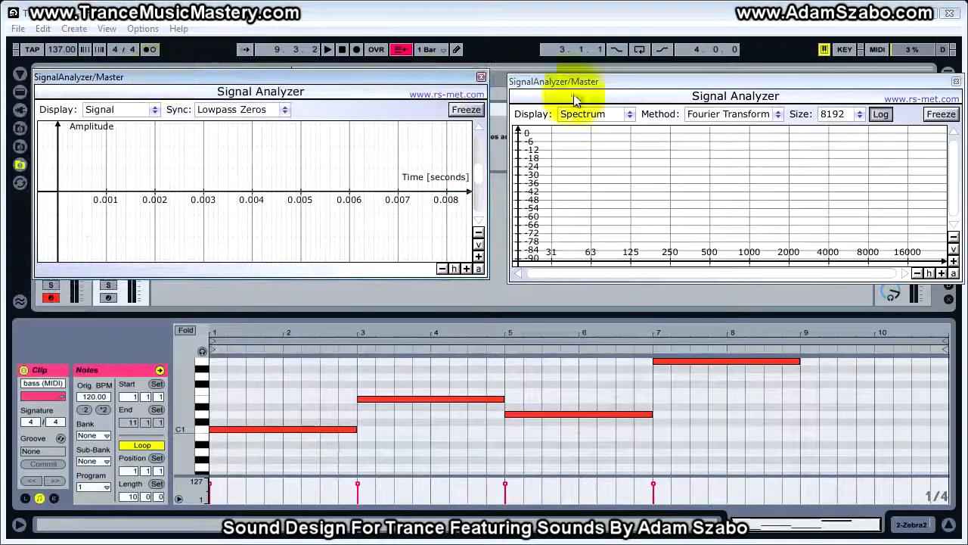
left_click_drag(596, 86, 577, 83)
Play the bass clip and zoom the waveform analyzer's amplitude view out vertically by two steps.
key("space")
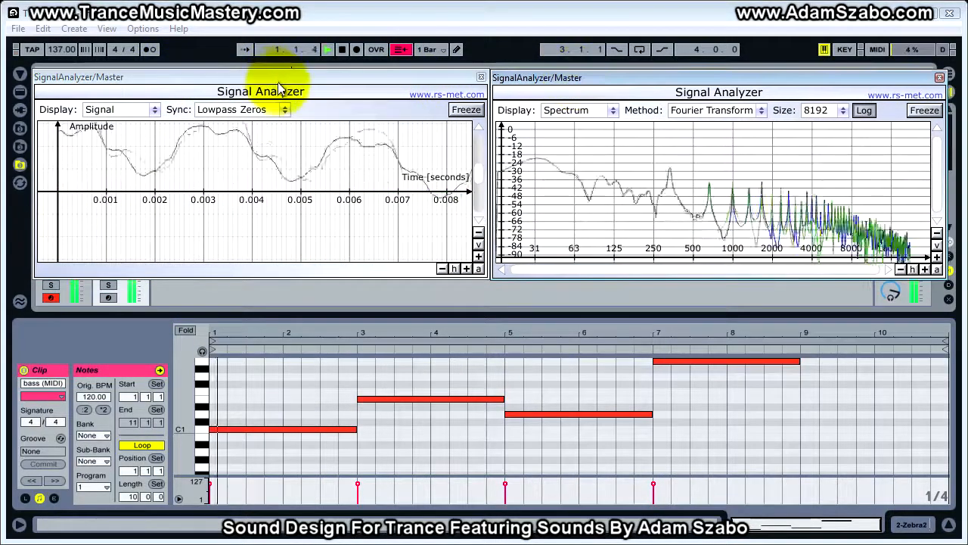
left_click(478, 233)
left_click(478, 235)
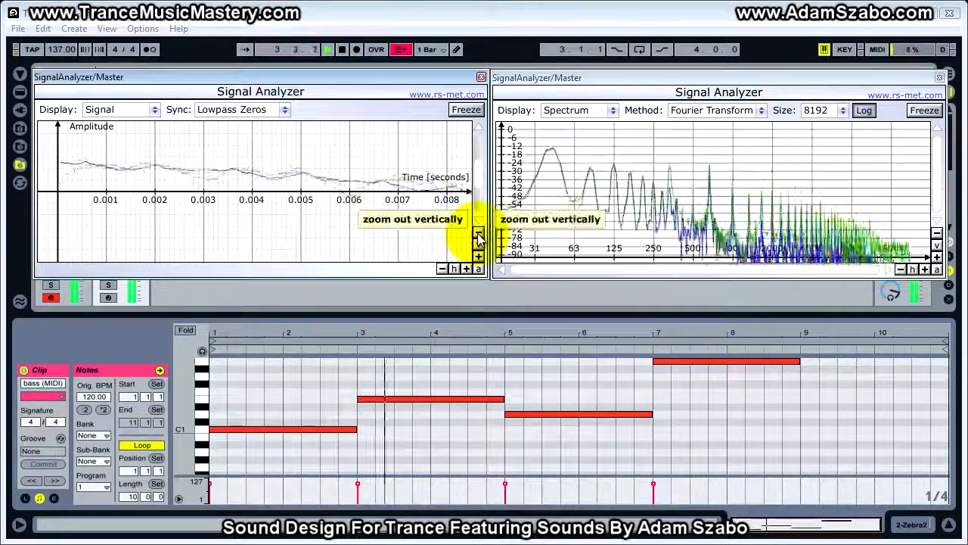